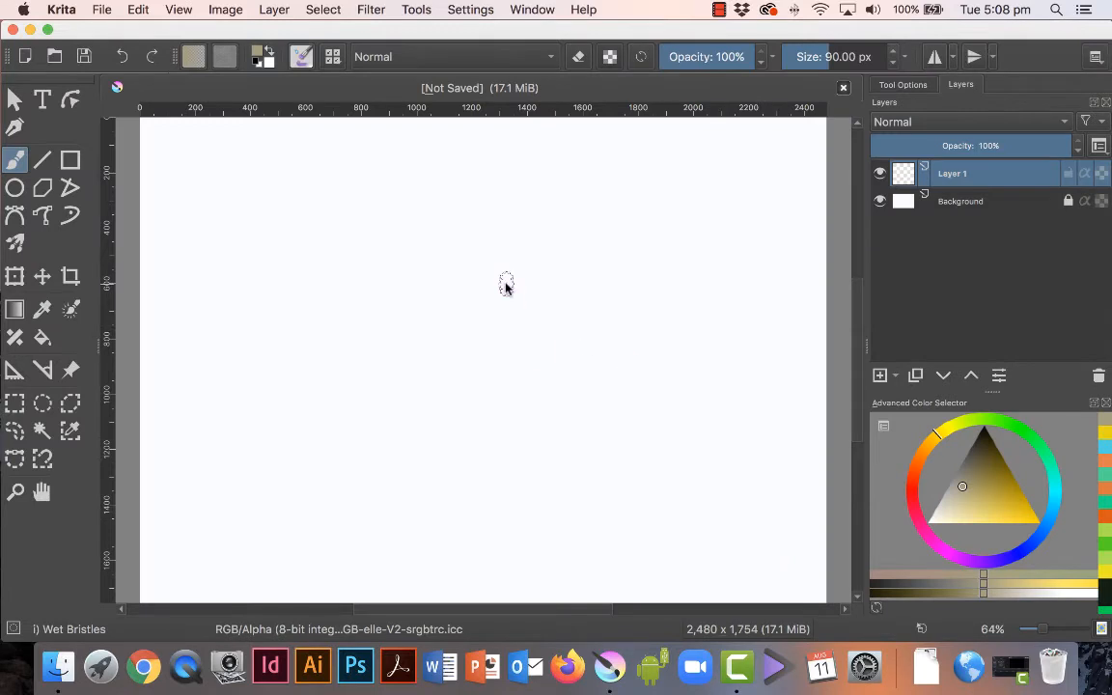
- Choose the i) Wet Bristles brush from the Conartist preset group
left_click(333, 58)
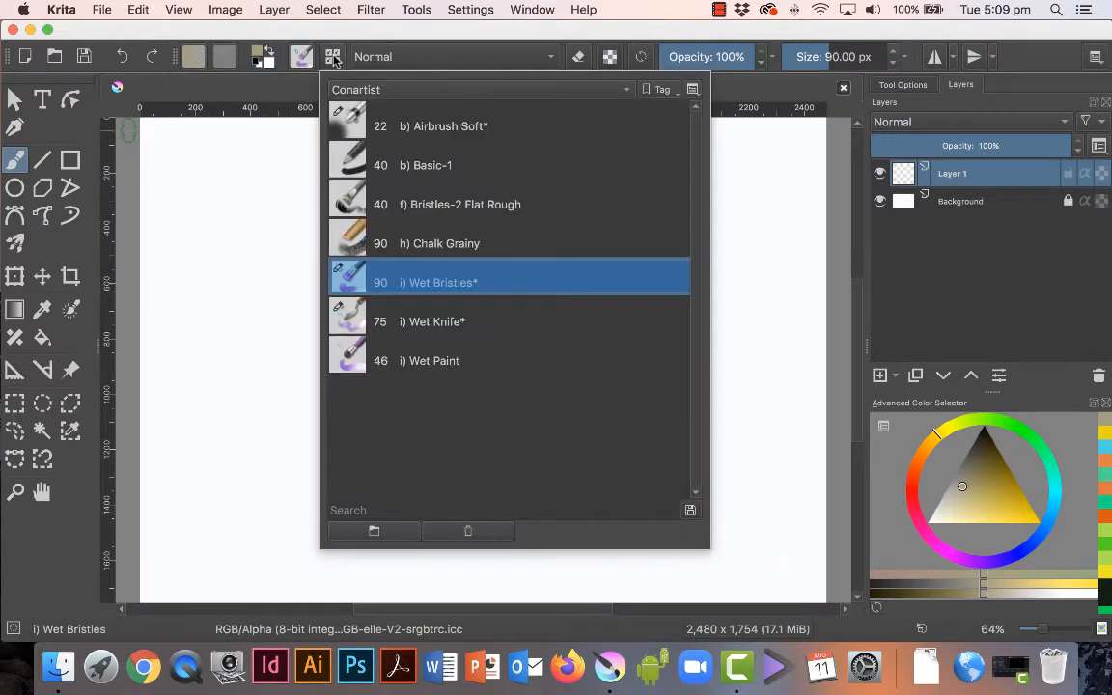
left_click(425, 90)
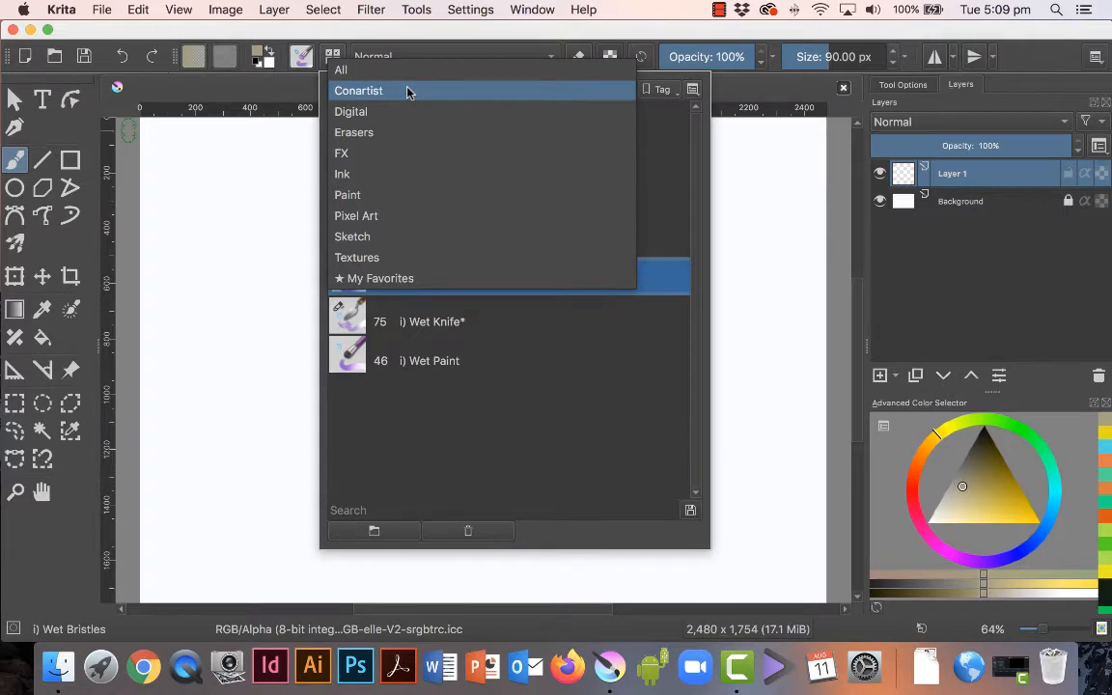
left_click(409, 91)
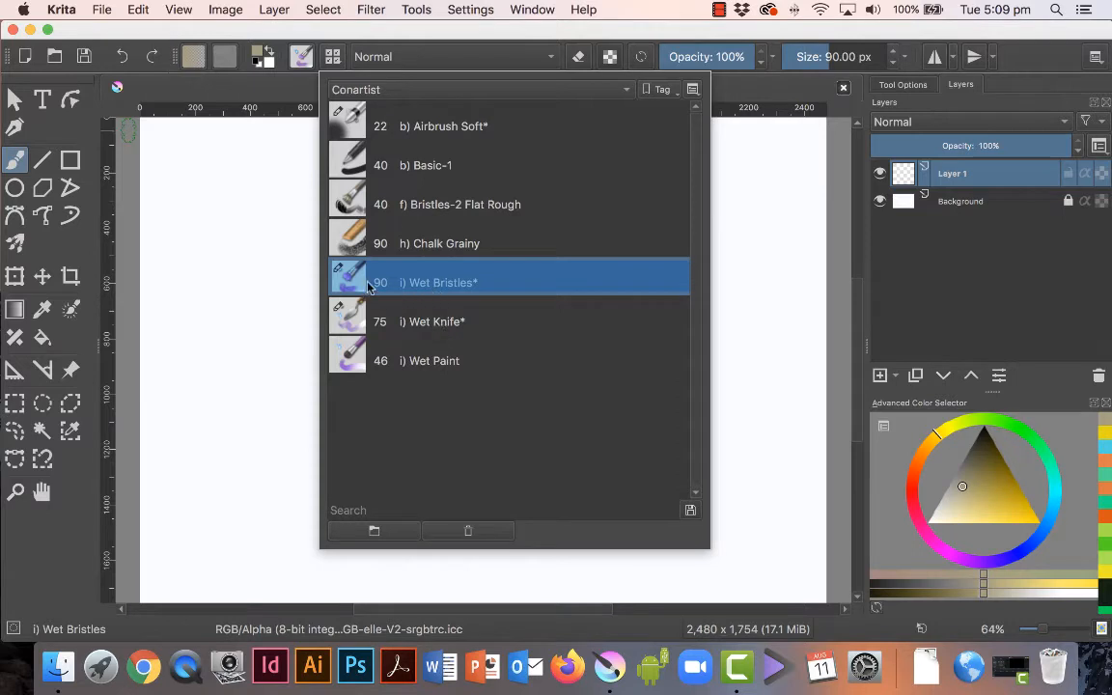
left_click(508, 323)
left_click(512, 359)
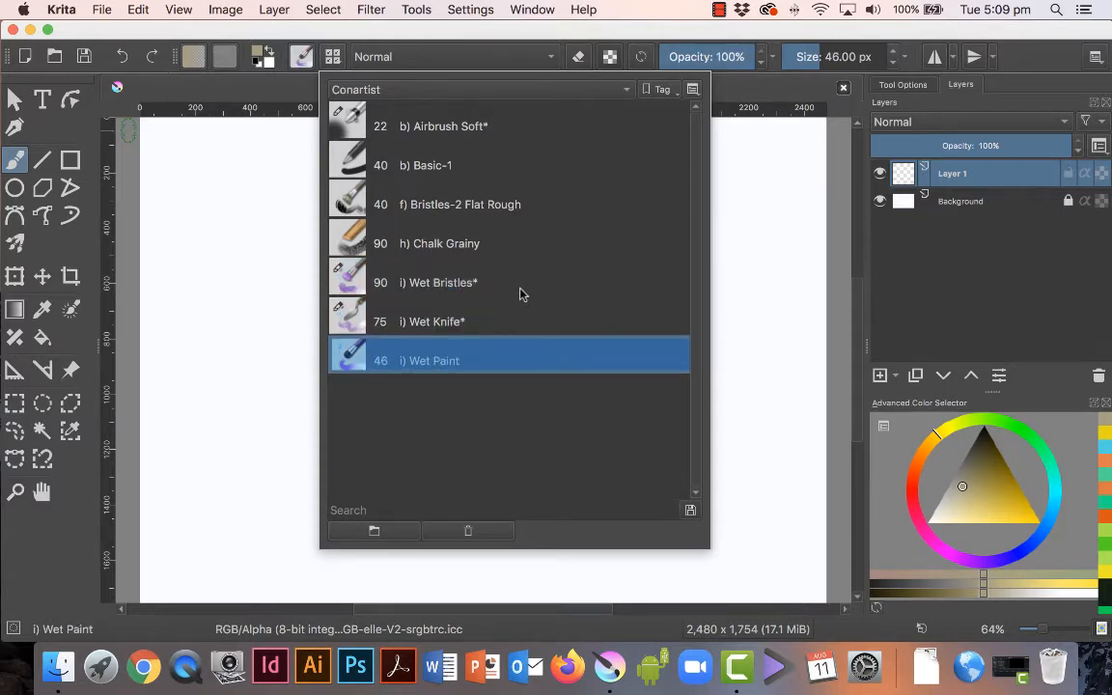
left_click(519, 290)
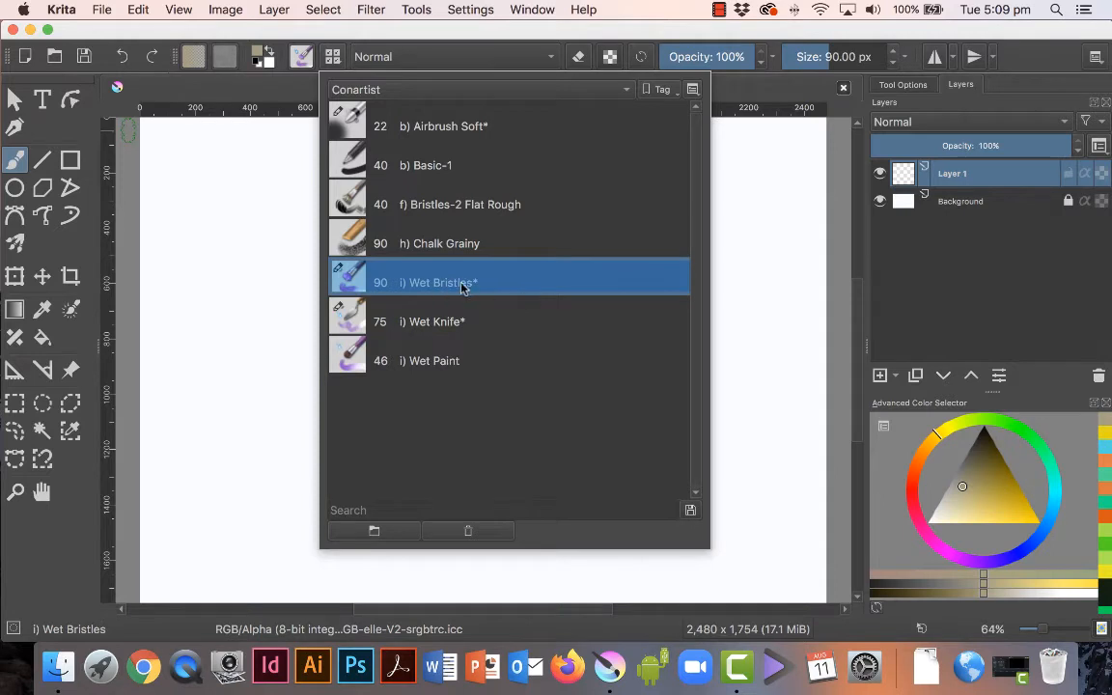
left_click(277, 89)
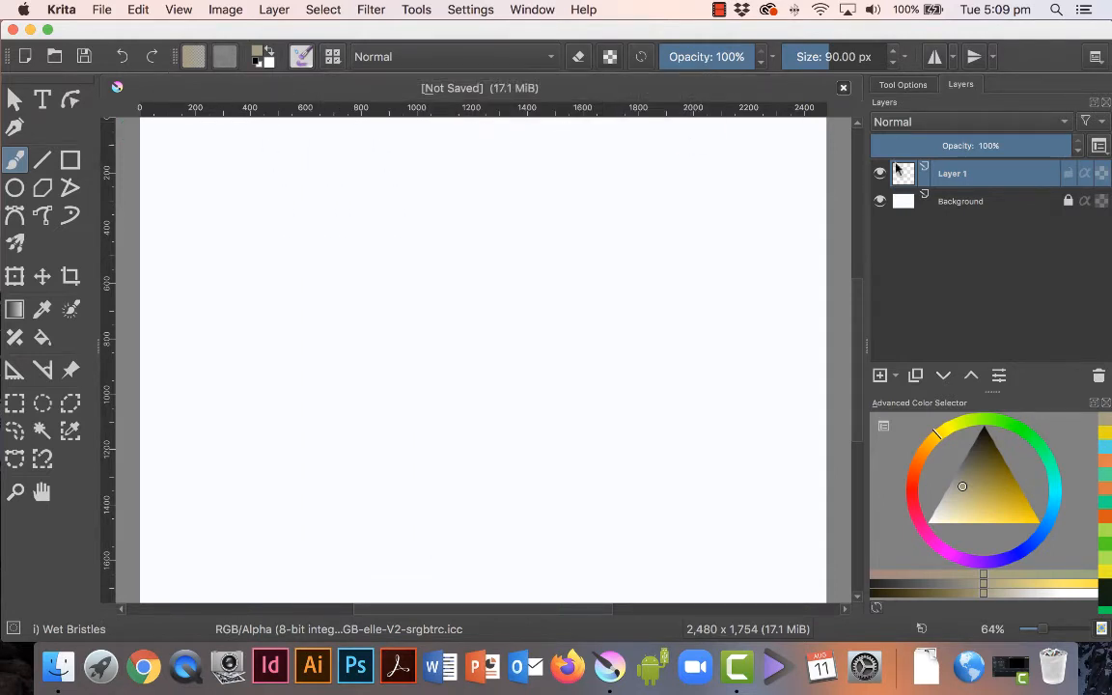
- Set a bright green colour and 42% brush opacity, and paint a patch of overlapping diagonal strokes on Layer 1
left_click(1036, 440)
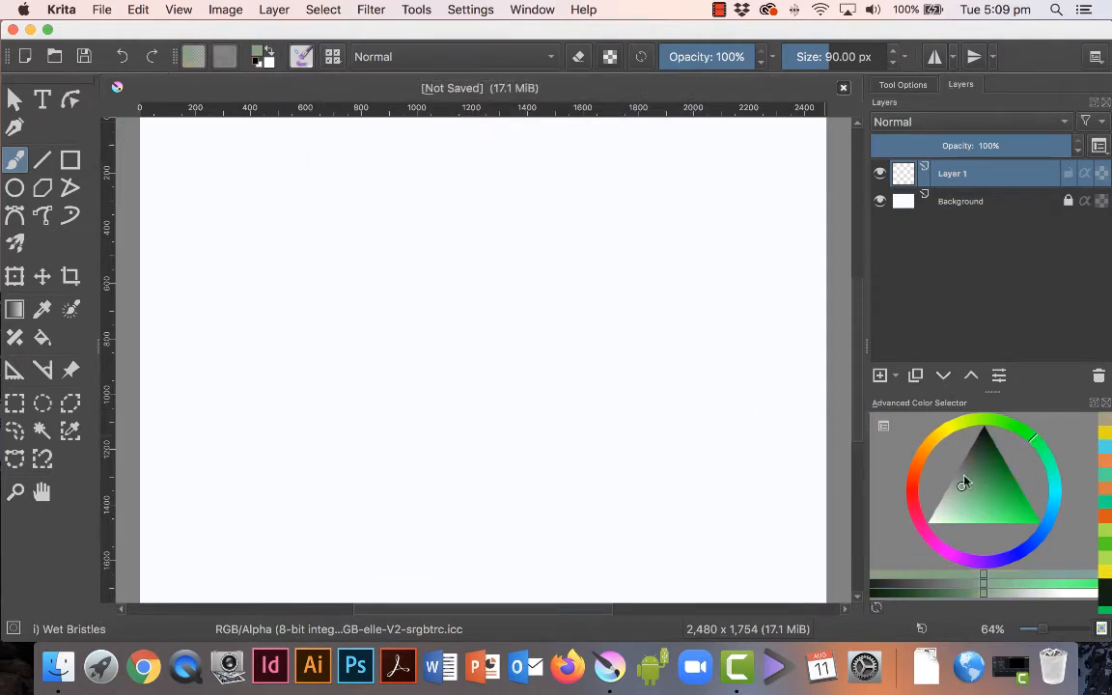
left_click_drag(964, 480, 1023, 512)
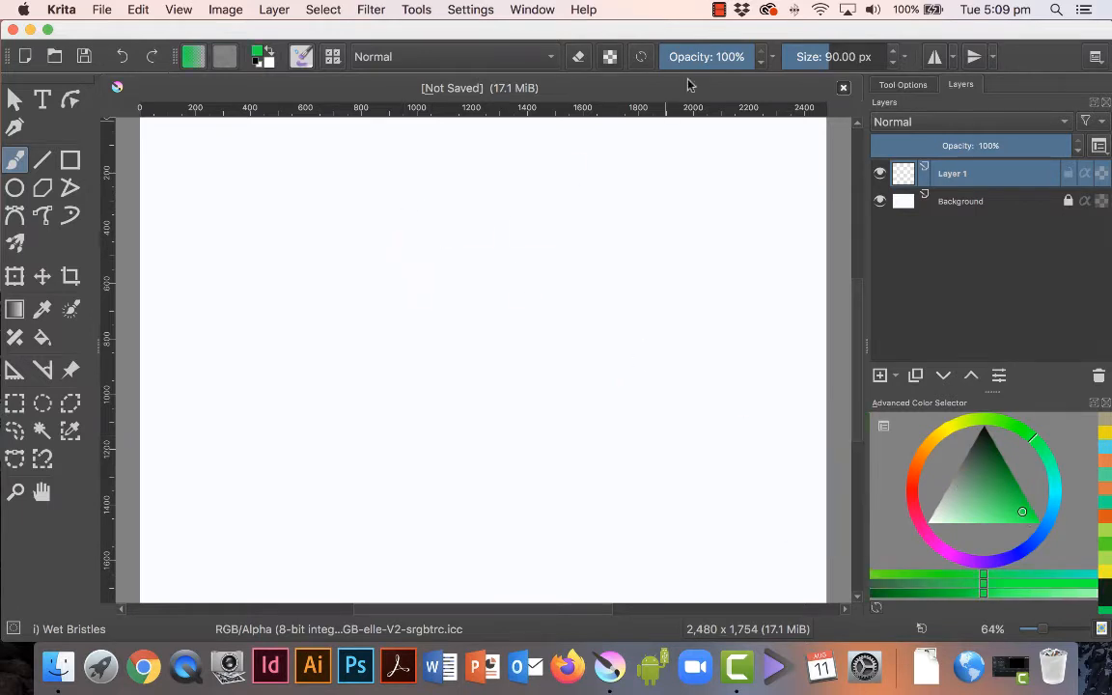
left_click_drag(750, 57, 692, 59)
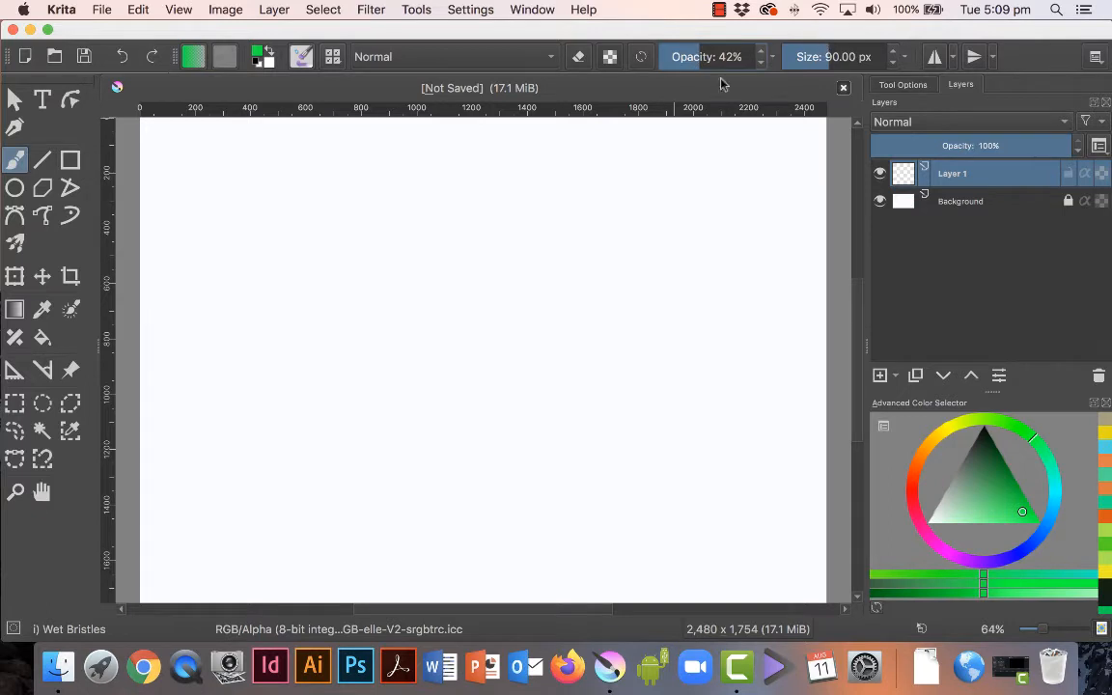
mouse_move(379, 265)
left_mouse_down()
mouse_move(422, 232)
mouse_move(449, 255)
mouse_move(411, 255)
mouse_move(427, 218)
mouse_move(395, 241)
mouse_move(409, 283)
mouse_move(430, 251)
mouse_move(324, 224)
mouse_move(362, 241)
mouse_move(390, 217)
mouse_move(422, 221)
mouse_move(436, 271)
left_mouse_up()
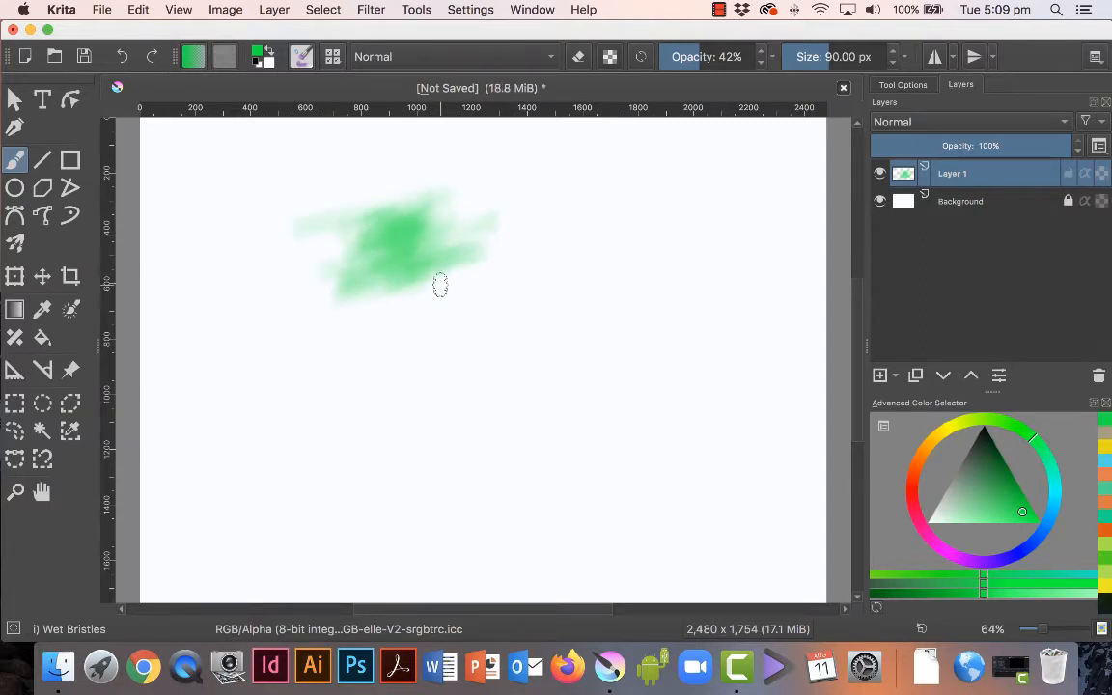
- Paint golden yellow strokes over the lower part of the green patch and orange strokes beside it on the right
key("space")
mouse_move(429, 271)
left_mouse_down()
mouse_move(373, 186)
mouse_move(434, 352)
mouse_move(465, 370)
mouse_move(466, 343)
left_mouse_up()
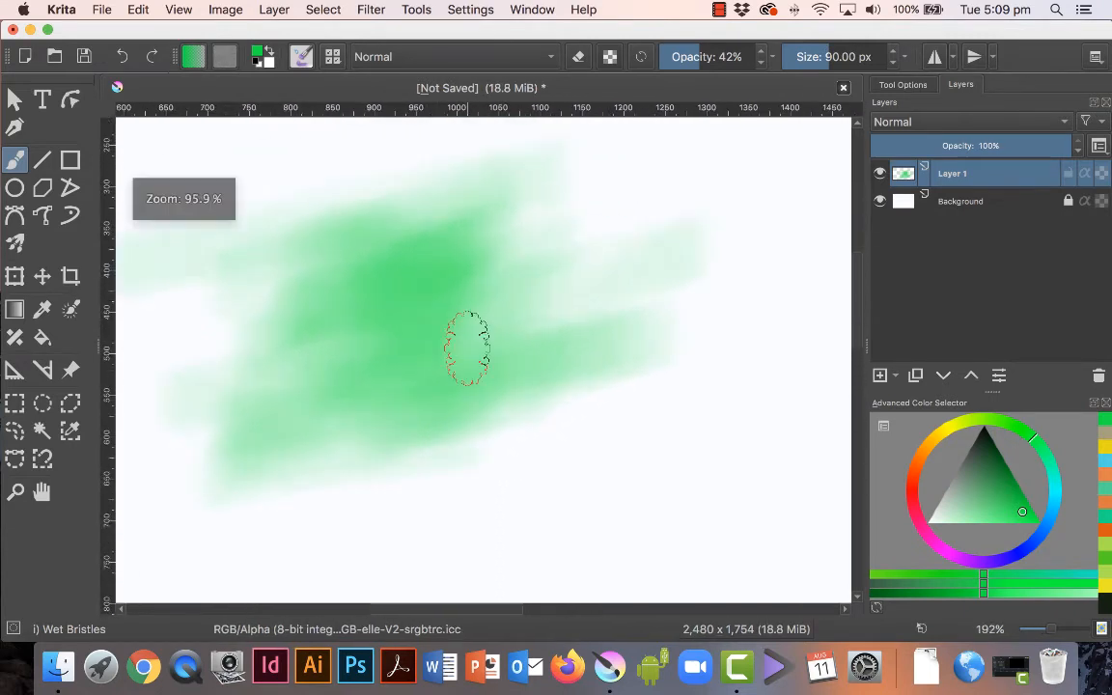
left_click(951, 432)
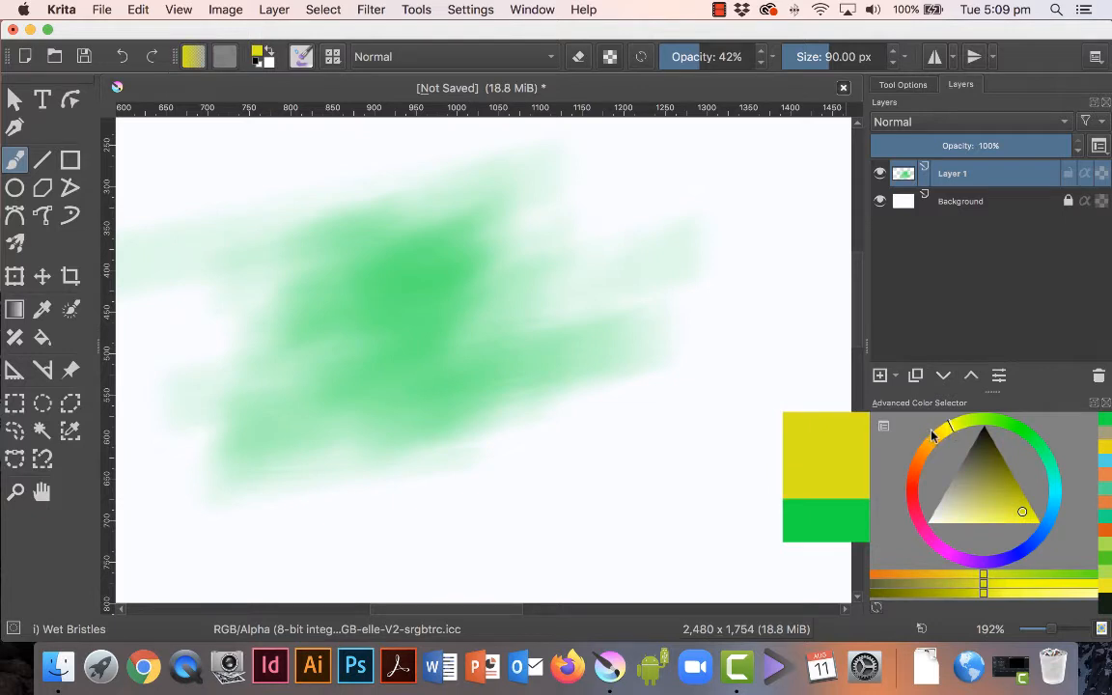
left_click(939, 433)
mouse_move(556, 377)
left_mouse_down()
mouse_move(459, 417)
mouse_move(509, 358)
mouse_move(358, 429)
mouse_move(238, 417)
mouse_move(436, 444)
mouse_move(477, 460)
mouse_move(368, 474)
mouse_move(476, 459)
mouse_move(422, 444)
mouse_move(442, 431)
mouse_move(261, 417)
mouse_move(424, 491)
mouse_move(519, 463)
mouse_move(624, 395)
mouse_move(515, 399)
mouse_move(490, 430)
left_mouse_up()
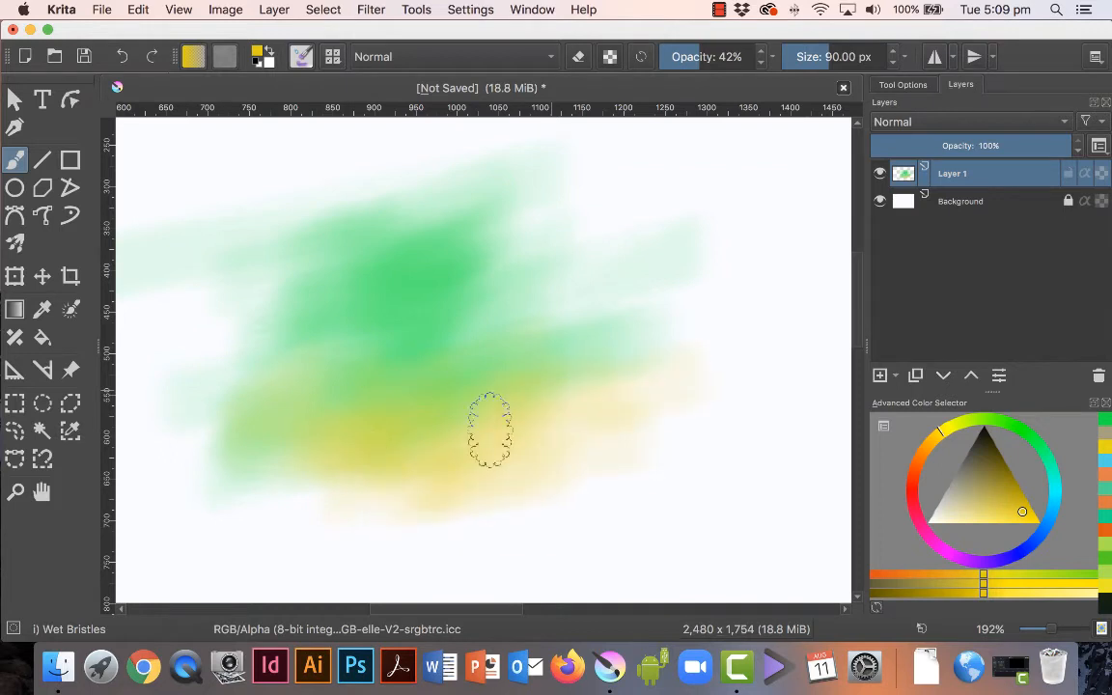
left_click(921, 468)
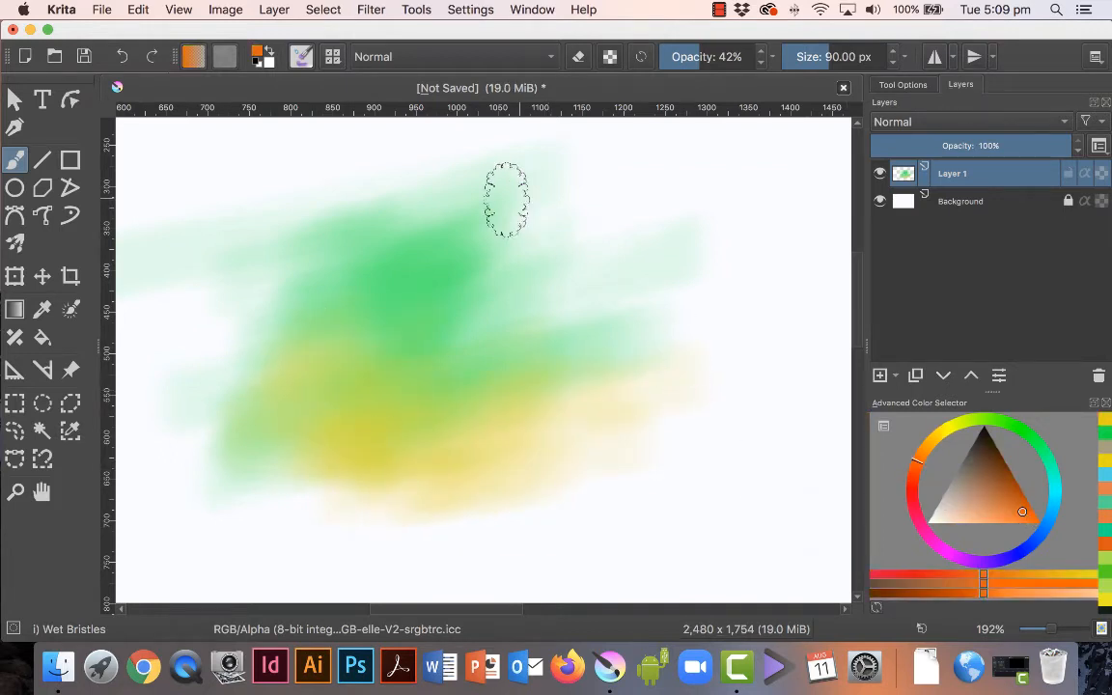
mouse_move(499, 484)
left_mouse_down()
mouse_move(729, 370)
mouse_move(497, 404)
mouse_move(631, 371)
mouse_move(542, 449)
mouse_move(709, 403)
mouse_move(597, 487)
mouse_move(665, 460)
mouse_move(649, 443)
mouse_move(709, 487)
mouse_move(465, 534)
mouse_move(561, 453)
mouse_move(575, 530)
mouse_move(708, 448)
mouse_move(678, 422)
mouse_move(685, 428)
mouse_move(709, 335)
mouse_move(697, 322)
mouse_move(631, 397)
mouse_move(651, 443)
mouse_move(523, 488)
mouse_move(698, 455)
mouse_move(577, 529)
mouse_move(768, 413)
mouse_move(614, 392)
mouse_move(624, 438)
mouse_move(574, 448)
mouse_move(582, 392)
mouse_move(641, 378)
mouse_move(723, 308)
mouse_move(659, 301)
mouse_move(673, 310)
mouse_move(651, 331)
mouse_move(664, 345)
mouse_move(629, 367)
left_mouse_up()
- Blend the green and yellow areas by sampling each colour from the painting and brushing it across their border
key("ctrl")
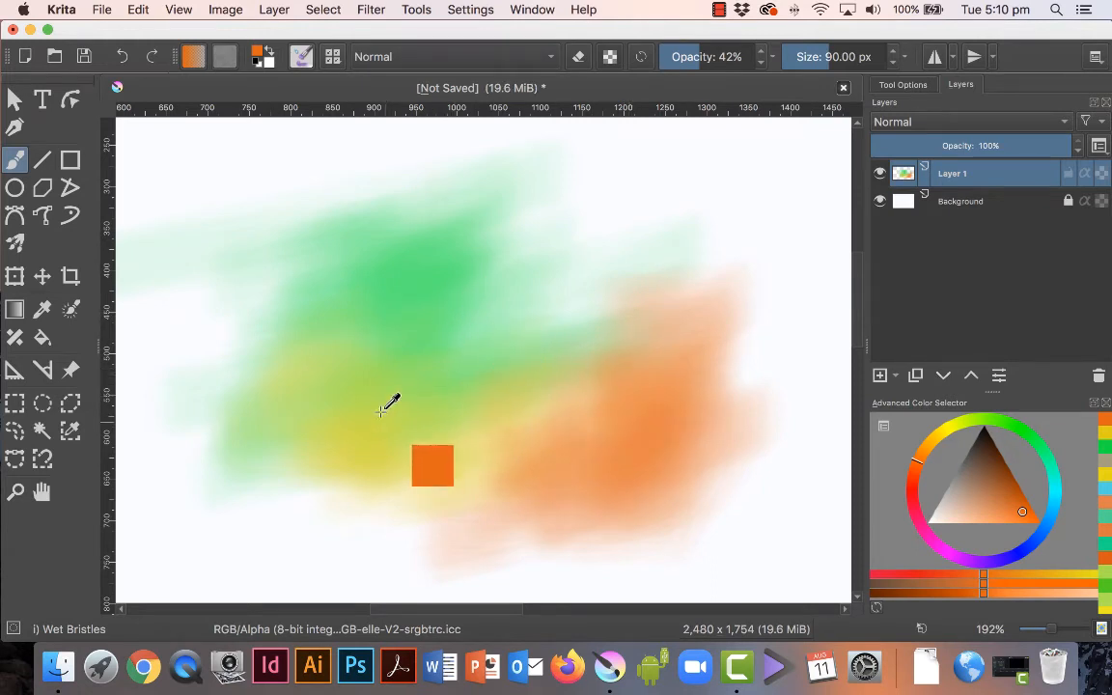
left_click(435, 280, "ctrl")
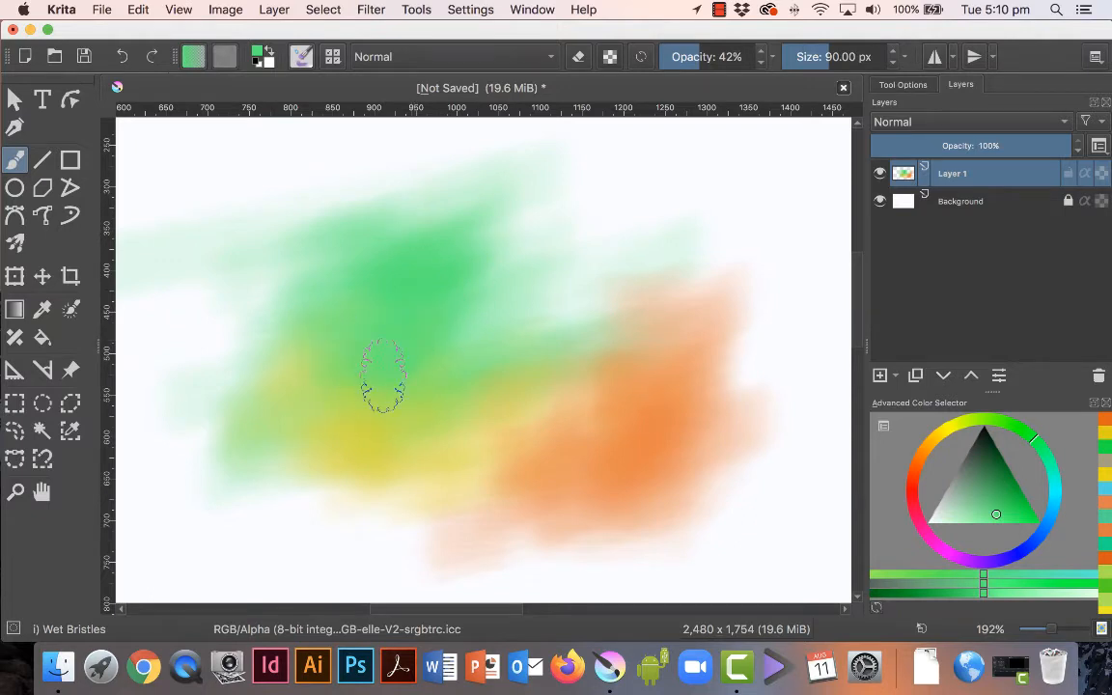
key("ctrl")
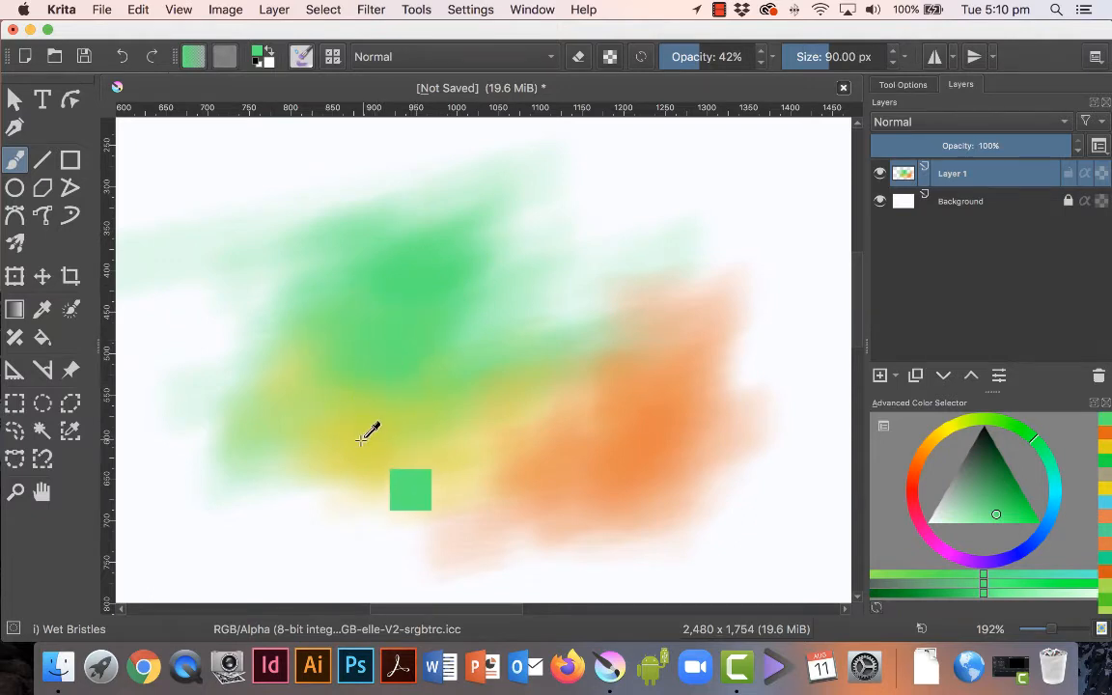
left_click(363, 442, "ctrl")
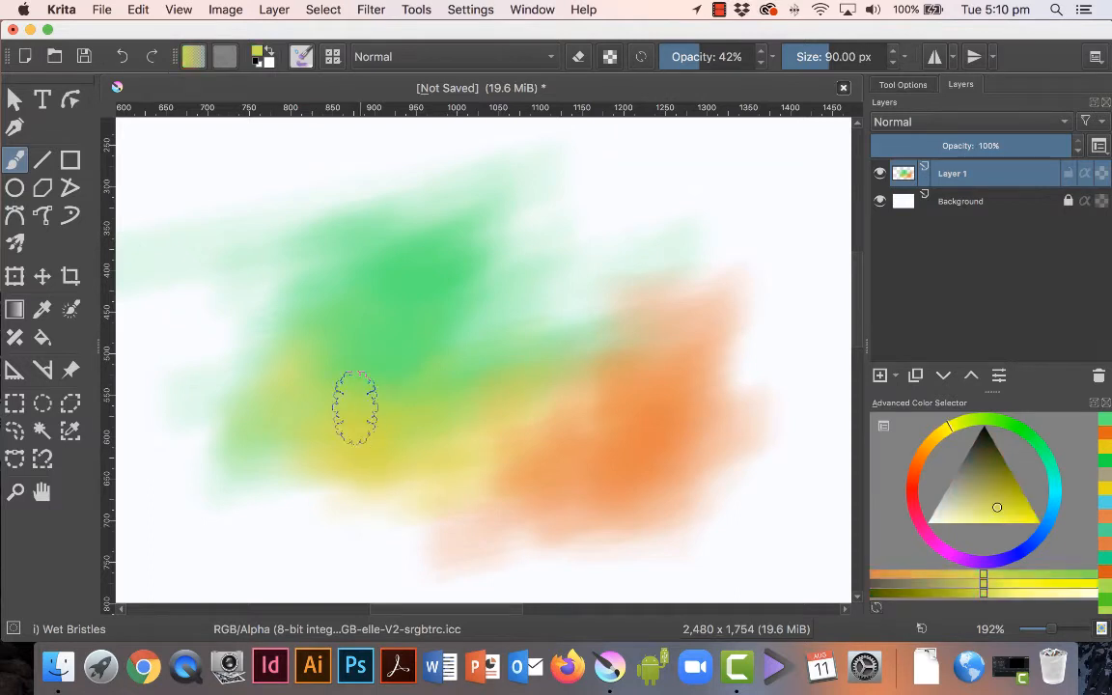
mouse_move(360, 349)
left_mouse_down()
mouse_move(323, 387)
mouse_move(399, 373)
mouse_move(381, 389)
mouse_move(349, 355)
mouse_move(498, 367)
mouse_move(419, 379)
mouse_move(460, 383)
mouse_move(422, 394)
mouse_move(431, 381)
mouse_move(389, 331)
mouse_move(414, 332)
mouse_move(559, 390)
left_mouse_up()
- Sample the orange and then the yellow-green from the painting, brushing each over the transition between the green and orange areas
key("ctrl")
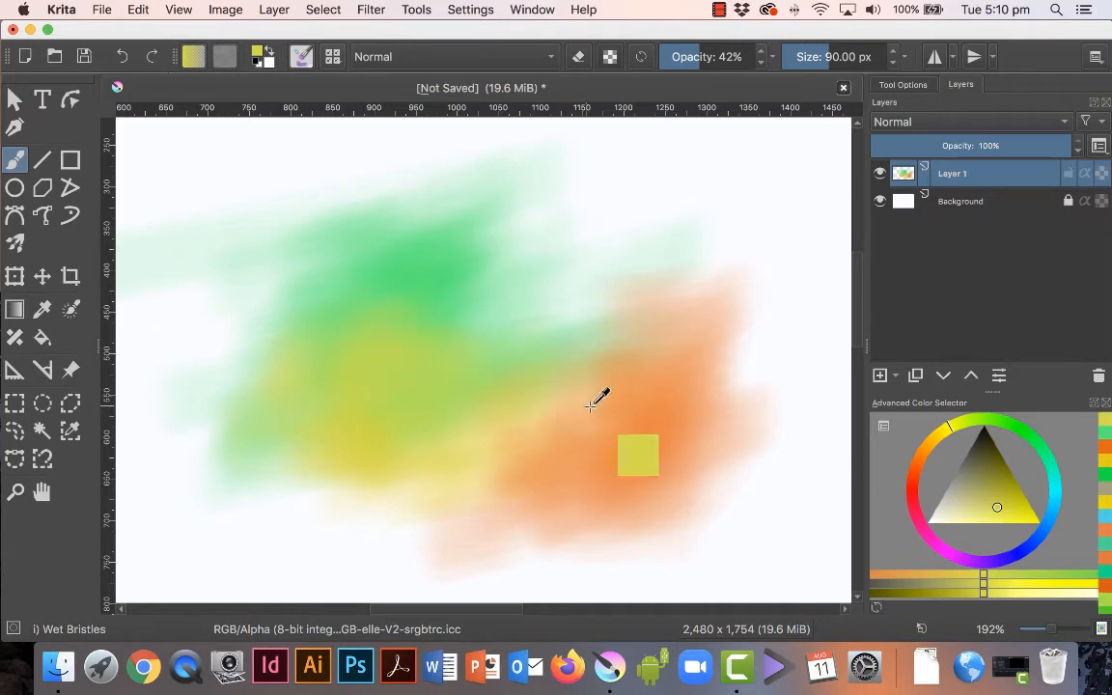
left_click(655, 415, "ctrl")
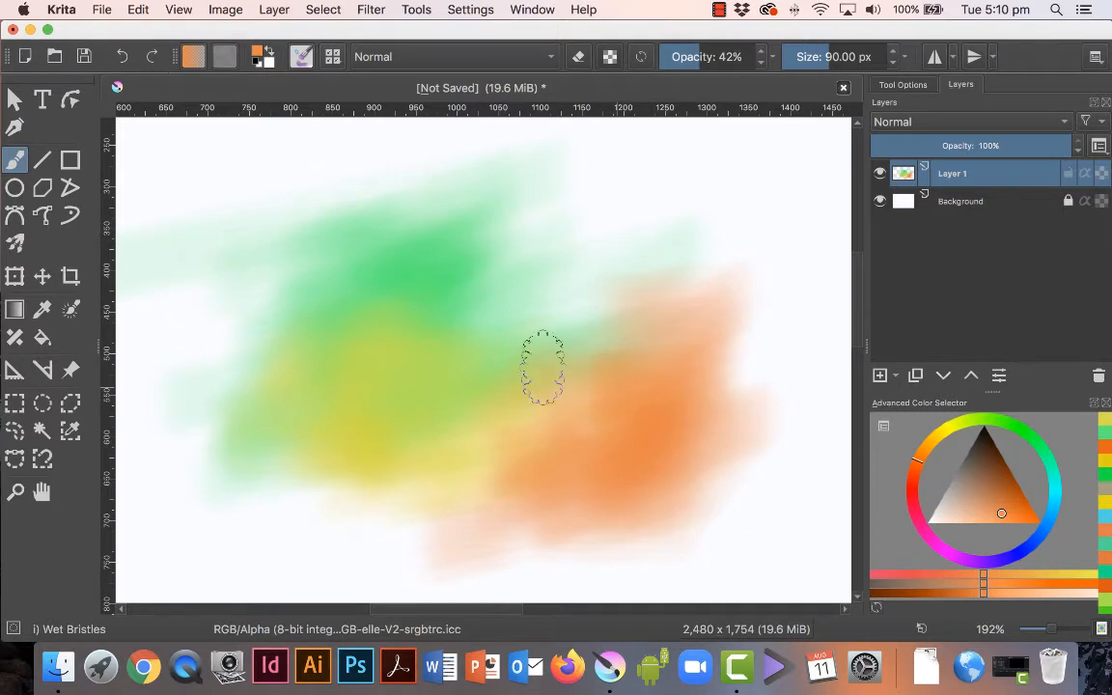
mouse_move(567, 303)
left_mouse_down()
mouse_move(450, 339)
mouse_move(532, 325)
mouse_move(546, 357)
mouse_move(478, 332)
mouse_move(578, 366)
left_mouse_up()
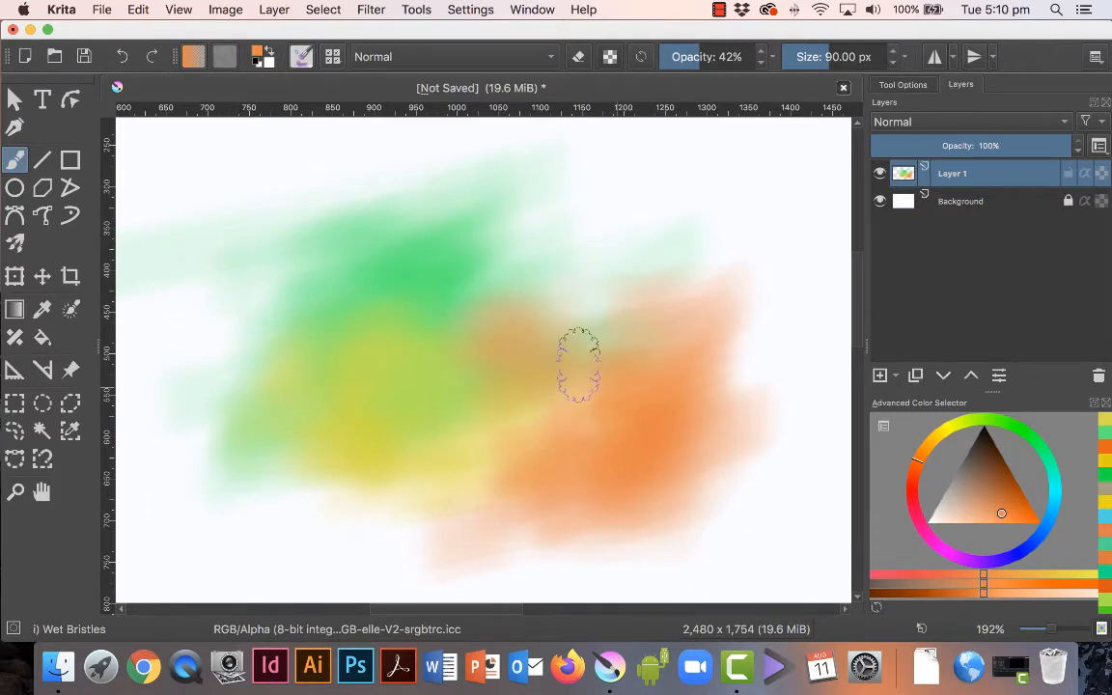
left_click(412, 367, "ctrl")
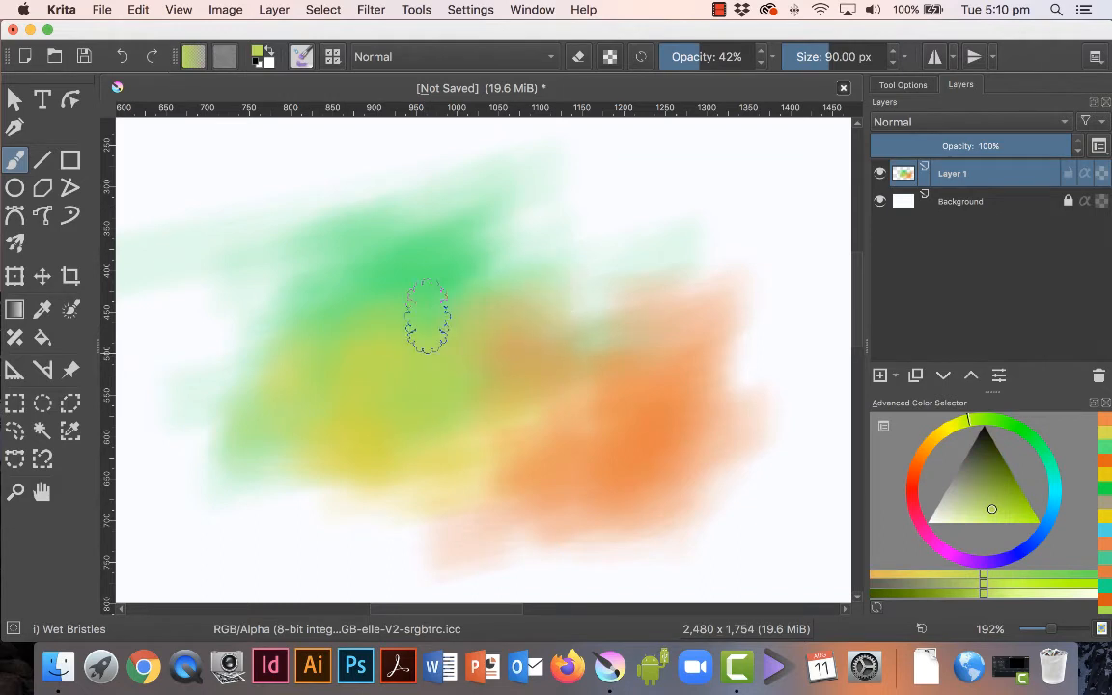
mouse_move(321, 307)
left_mouse_down()
mouse_move(440, 309)
mouse_move(417, 302)
mouse_move(515, 283)
mouse_move(505, 311)
mouse_move(536, 293)
mouse_move(527, 319)
mouse_move(426, 317)
mouse_move(541, 320)
mouse_move(528, 347)
mouse_move(546, 349)
mouse_move(567, 328)
mouse_move(514, 352)
mouse_move(579, 320)
mouse_move(519, 374)
mouse_move(563, 399)
mouse_move(591, 357)
left_mouse_up()
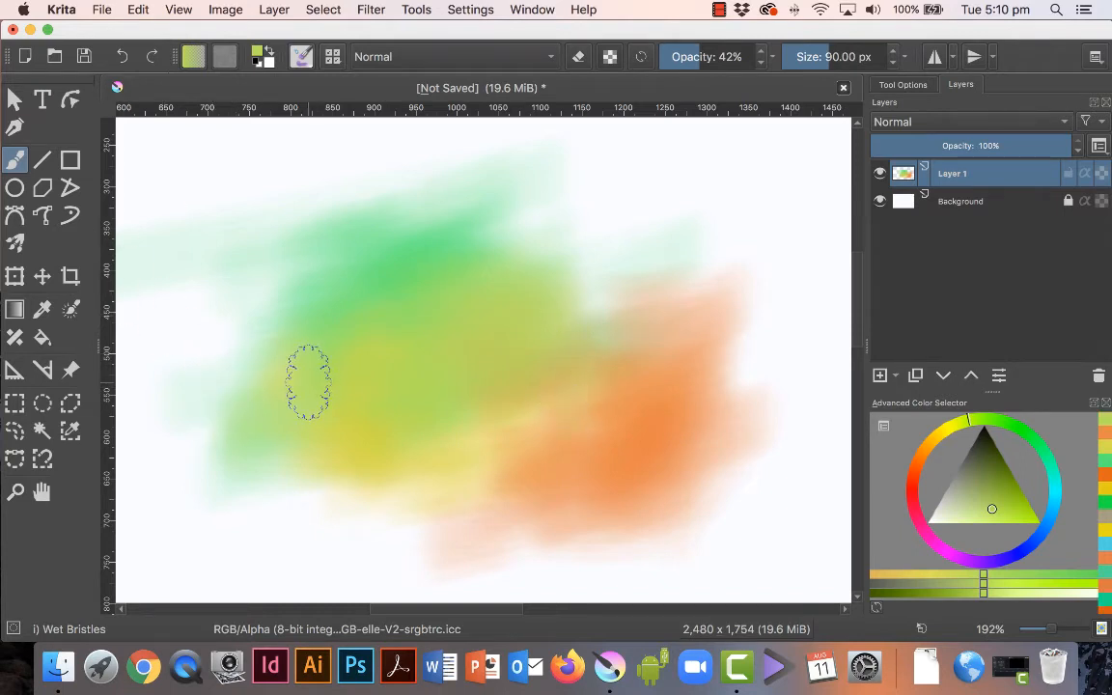
- Hide Layer 1 and add a new paint layer above it
left_click(881, 174)
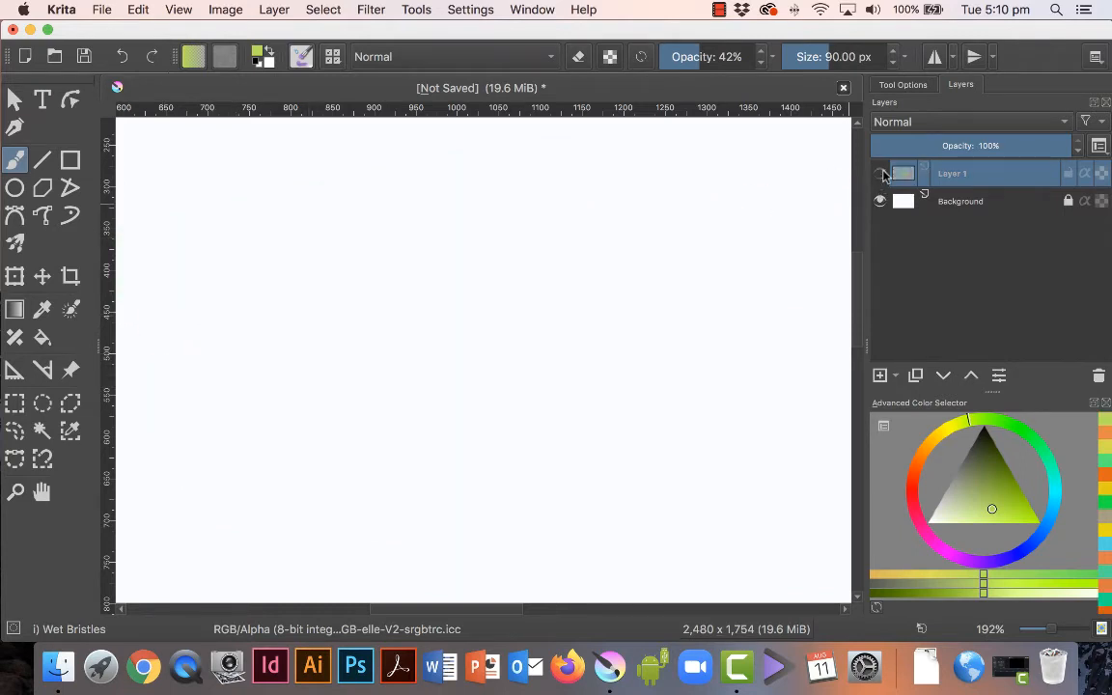
left_click(880, 376)
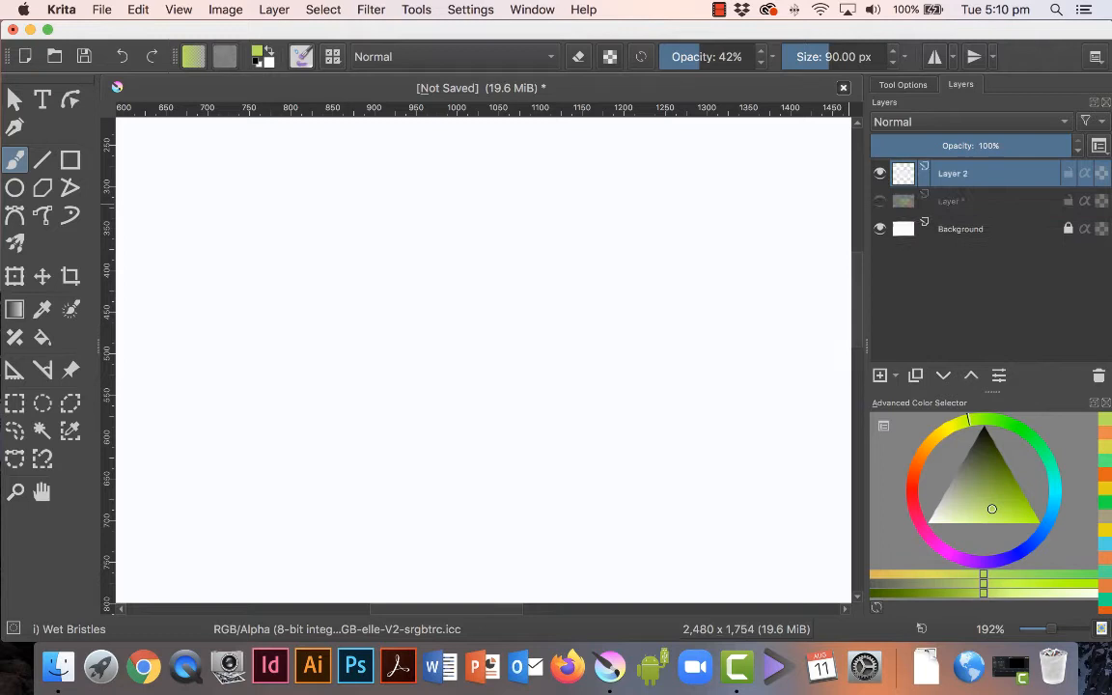
- Paint a patch of overlapping strokes on the new layer with the i) Wet Knife brush in a more saturated yellow-green
left_click(333, 56)
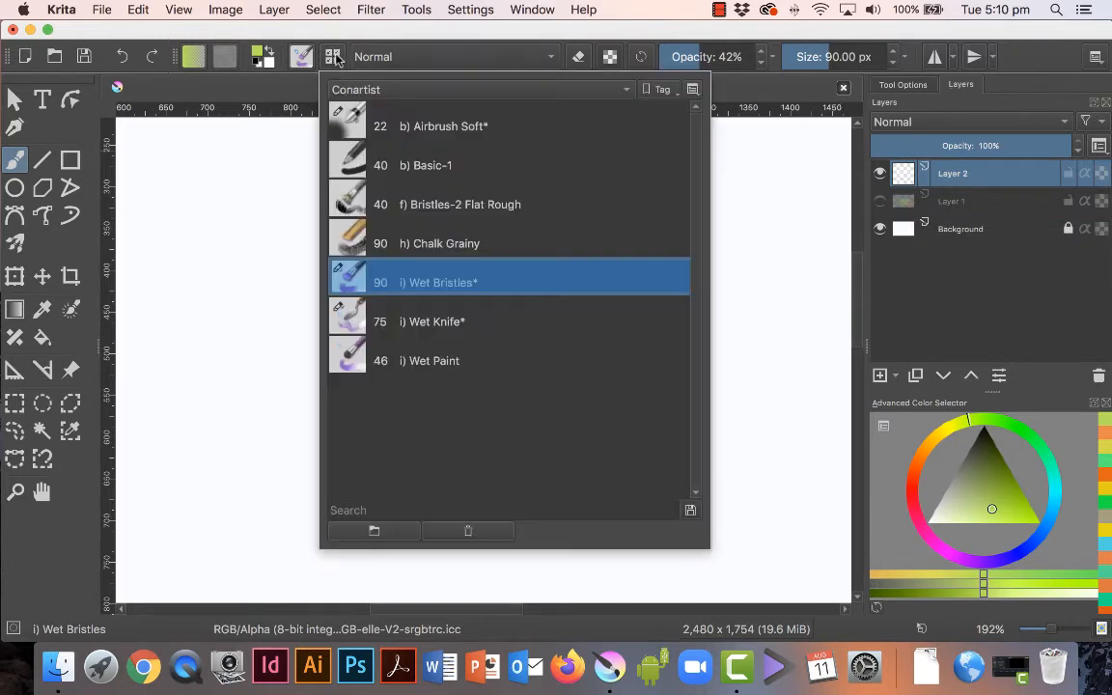
left_click(512, 324)
left_click(494, 64)
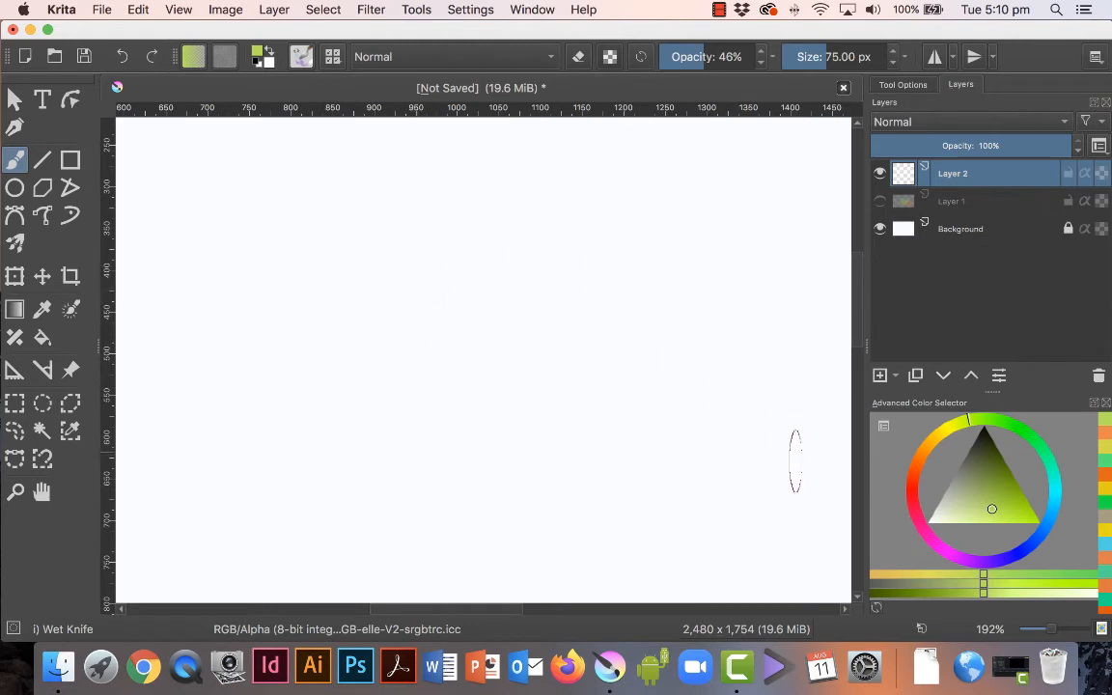
left_click(1013, 512)
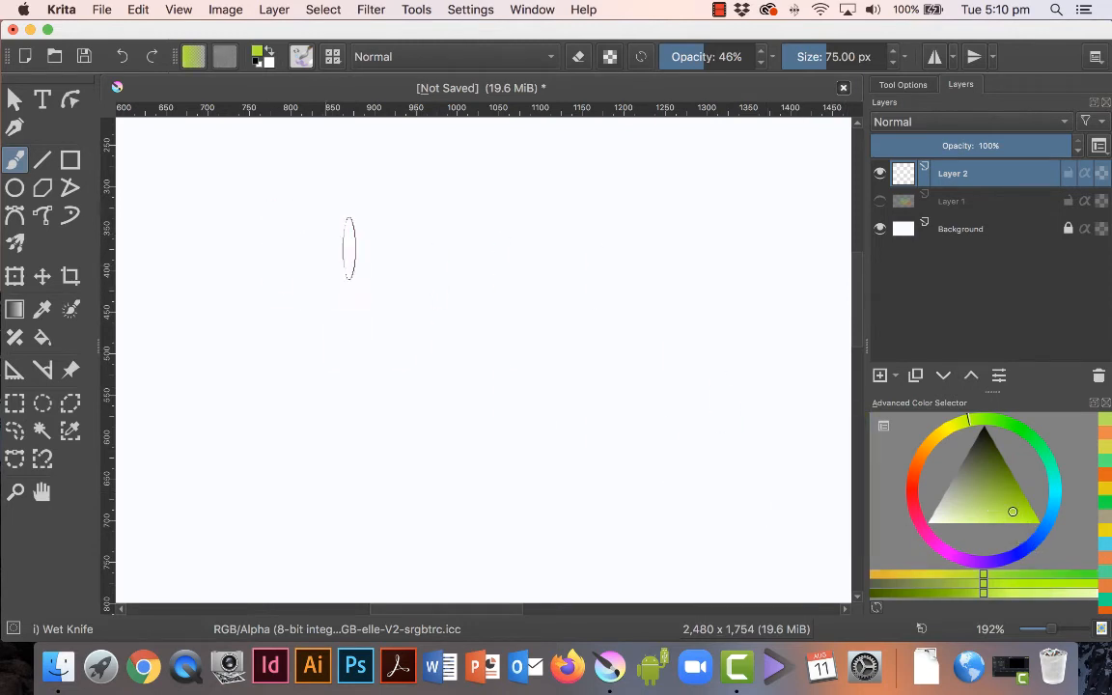
mouse_move(392, 252)
left_mouse_down()
mouse_move(353, 271)
mouse_move(444, 260)
mouse_move(429, 282)
mouse_move(442, 293)
mouse_move(407, 361)
mouse_move(358, 367)
left_mouse_up()
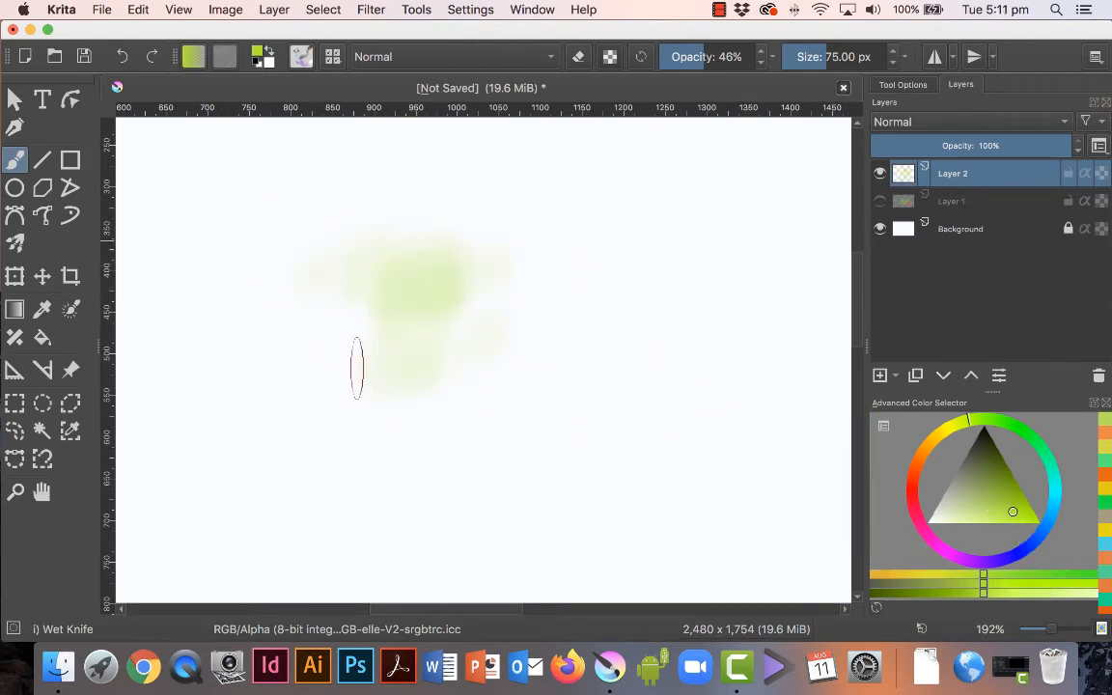
mouse_move(437, 300)
left_mouse_down()
mouse_move(278, 305)
mouse_move(471, 318)
mouse_move(440, 245)
mouse_move(380, 248)
mouse_move(466, 273)
mouse_move(499, 231)
mouse_move(458, 232)
mouse_move(439, 203)
mouse_move(433, 232)
mouse_move(476, 217)
left_mouse_up()
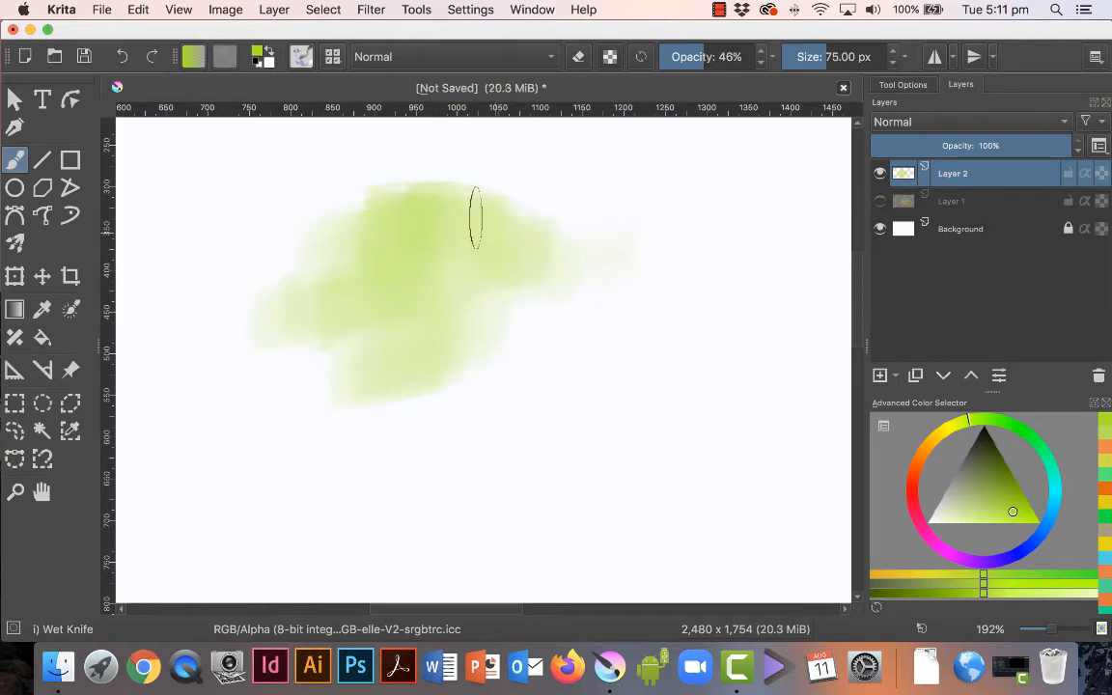
mouse_move(543, 275)
left_mouse_down()
mouse_move(546, 316)
mouse_move(449, 260)
mouse_move(429, 218)
mouse_move(480, 337)
mouse_move(729, 413)
left_mouse_up()
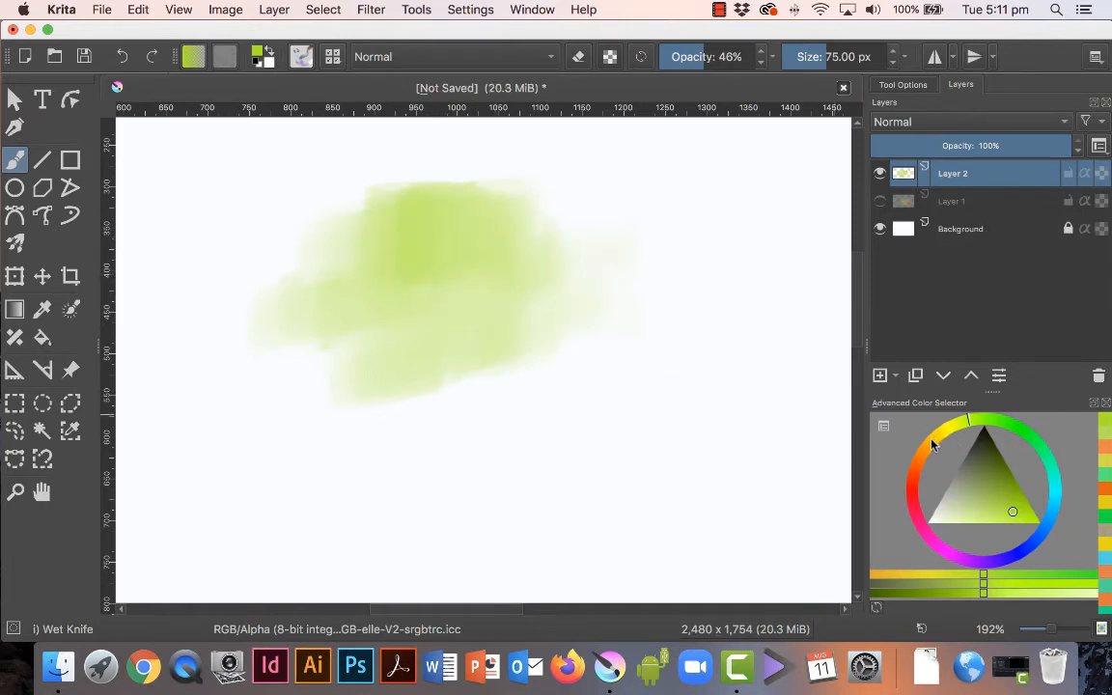
- Paint saturated golden yellow Wet Knife strokes over the yellow-green patch, extending them below and to its left
left_click_drag(933, 443, 937, 438)
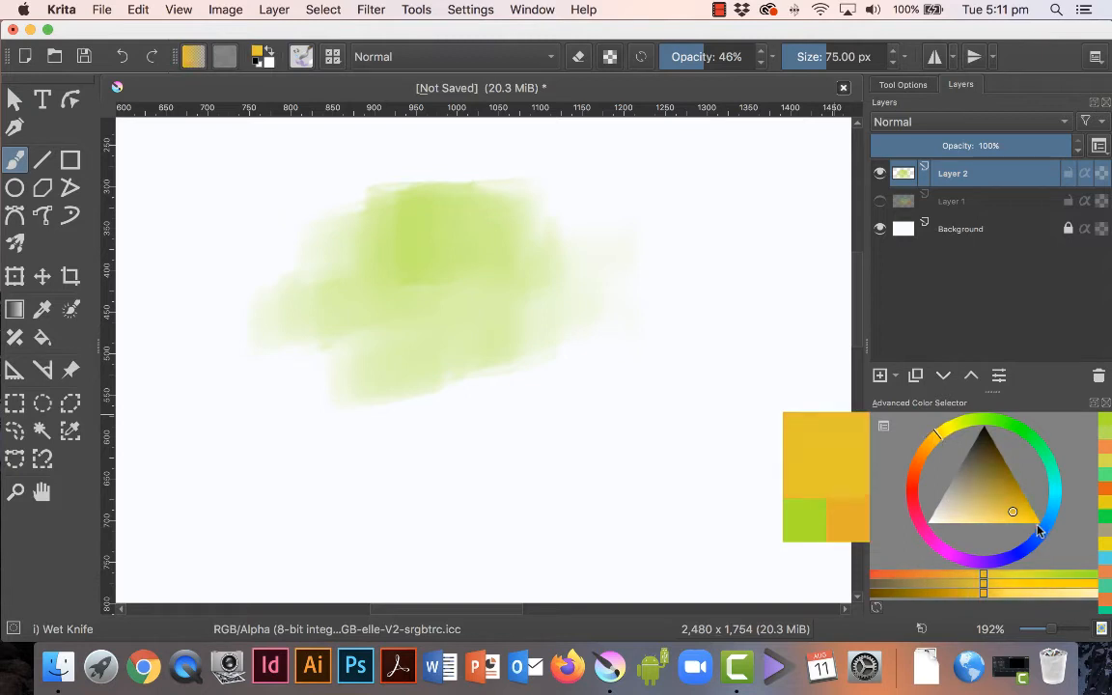
left_click(1031, 519)
mouse_move(421, 199)
left_mouse_down()
mouse_move(341, 210)
mouse_move(312, 257)
mouse_move(264, 257)
left_mouse_up()
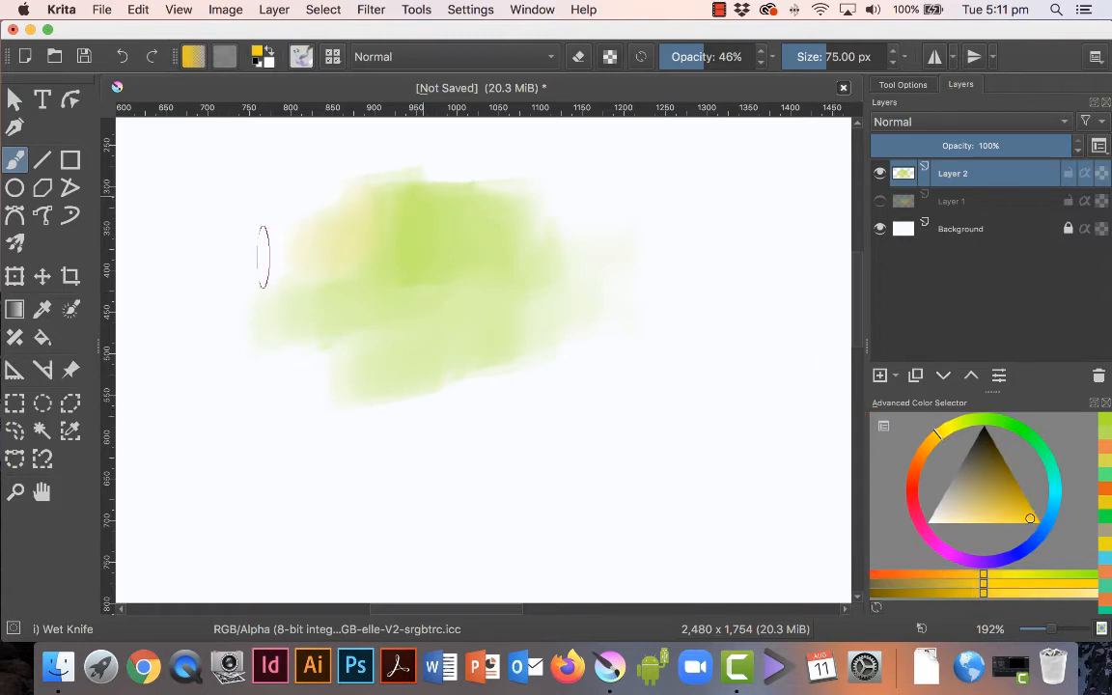
mouse_move(388, 218)
left_mouse_down()
mouse_move(325, 255)
mouse_move(311, 297)
mouse_move(374, 253)
mouse_move(333, 209)
mouse_move(447, 191)
mouse_move(381, 218)
mouse_move(555, 237)
mouse_move(435, 242)
mouse_move(486, 246)
left_mouse_up()
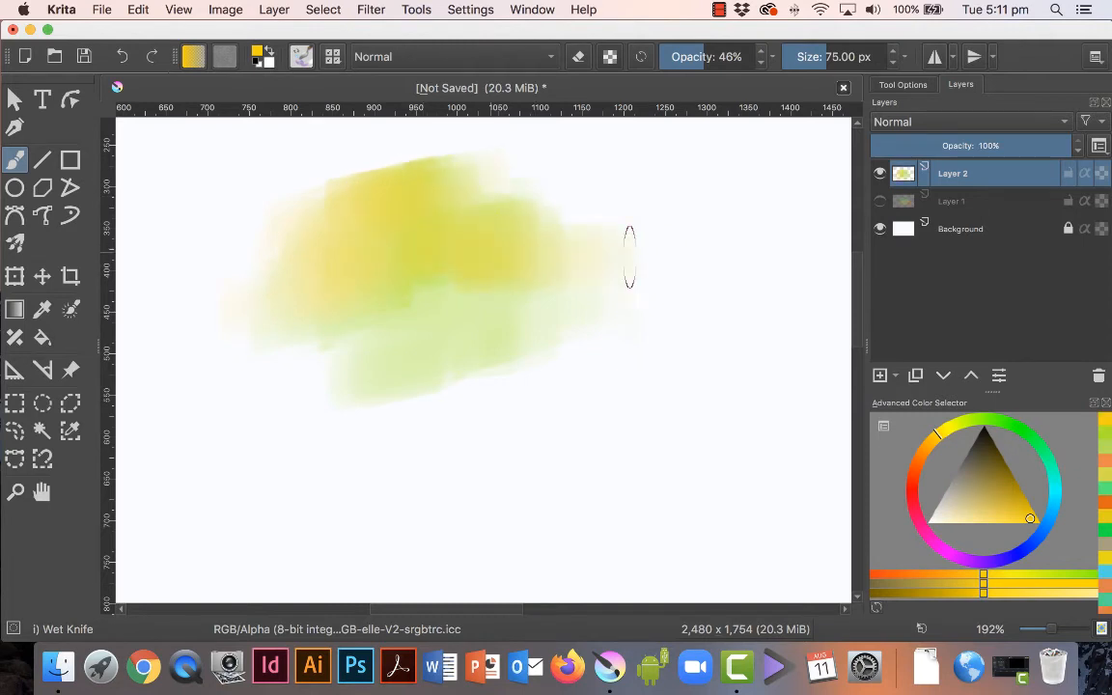
mouse_move(629, 257)
left_mouse_down()
mouse_move(274, 304)
mouse_move(253, 360)
mouse_move(229, 365)
mouse_move(296, 360)
mouse_move(275, 442)
mouse_move(472, 403)
mouse_move(382, 390)
mouse_move(470, 394)
mouse_move(269, 316)
mouse_move(341, 353)
left_mouse_up()
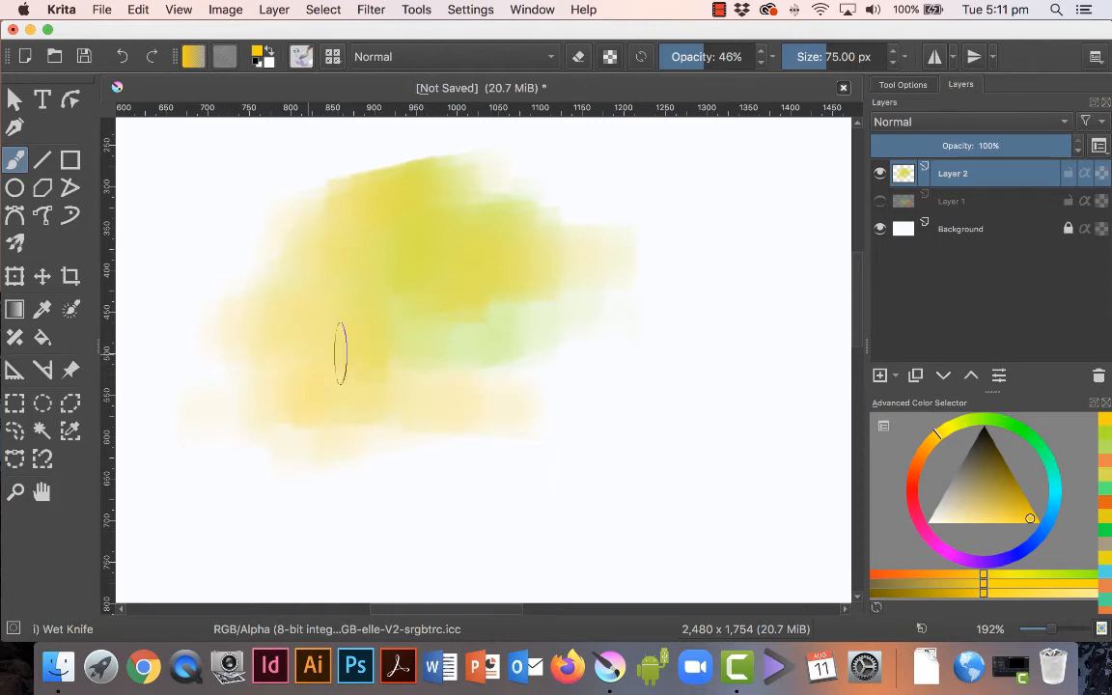
- Switch to the i) Wet Paint brush preset and choose a saturated cyan as the painting colour
left_click(331, 57)
left_click(445, 362)
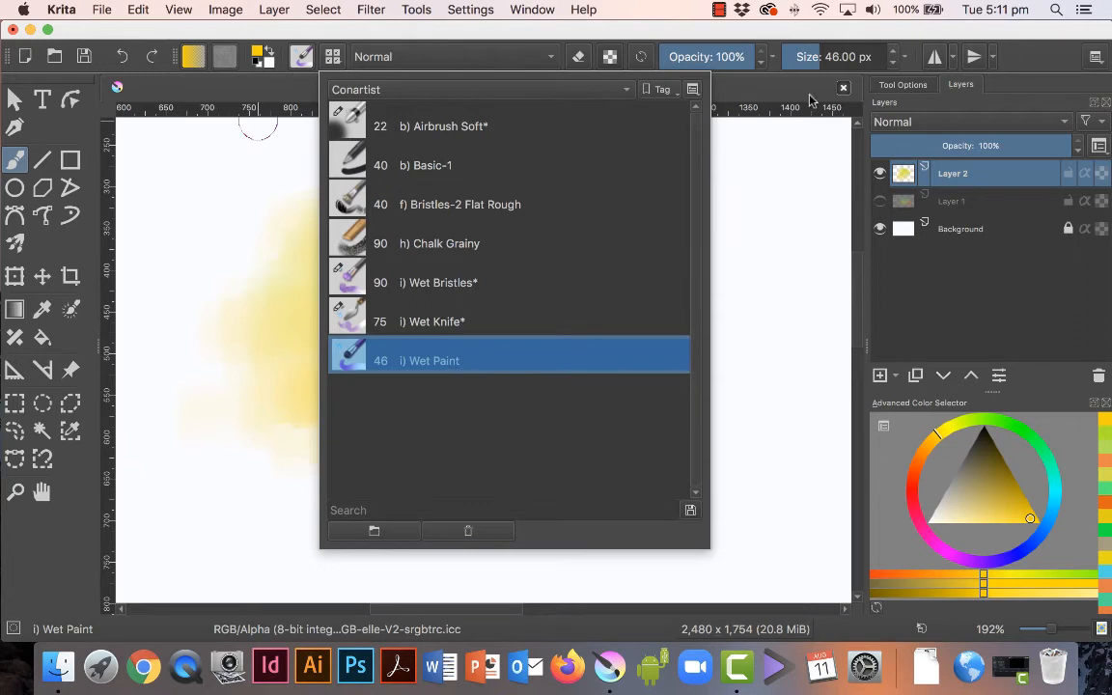
left_click(758, 89)
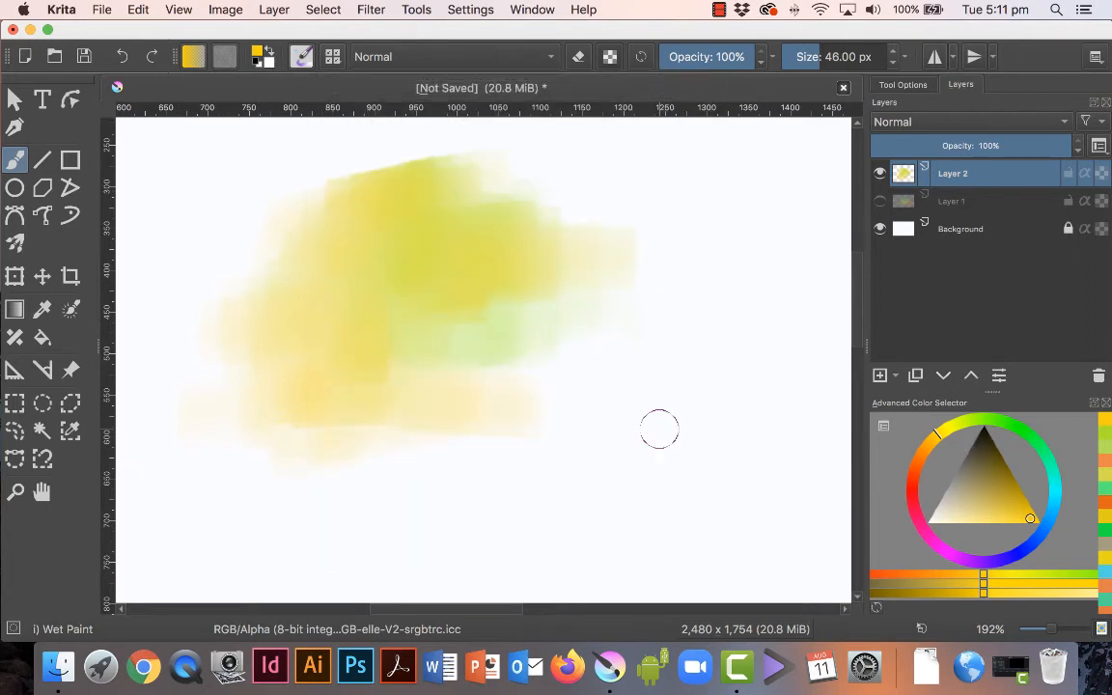
left_click(1059, 497)
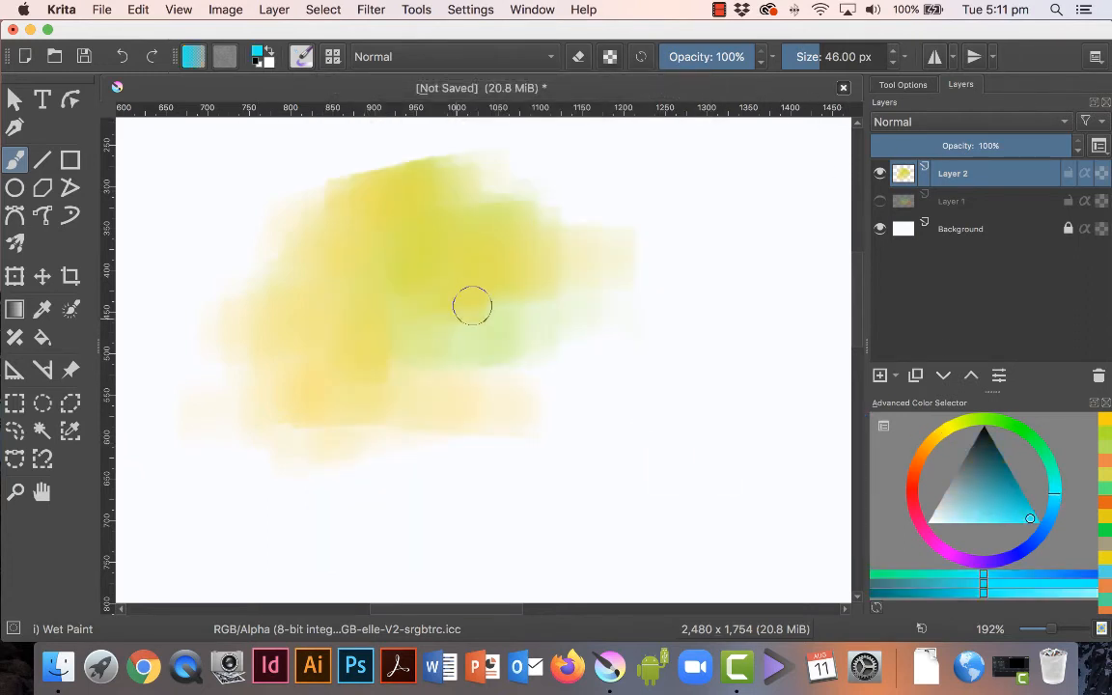
- Test cyan strokes at full opacity, undo them, and paint an overlapping cyan patch beside the yellow area at 55% brush opacity instead
mouse_move(608, 396)
left_mouse_down()
mouse_move(479, 472)
mouse_move(646, 425)
left_mouse_up()
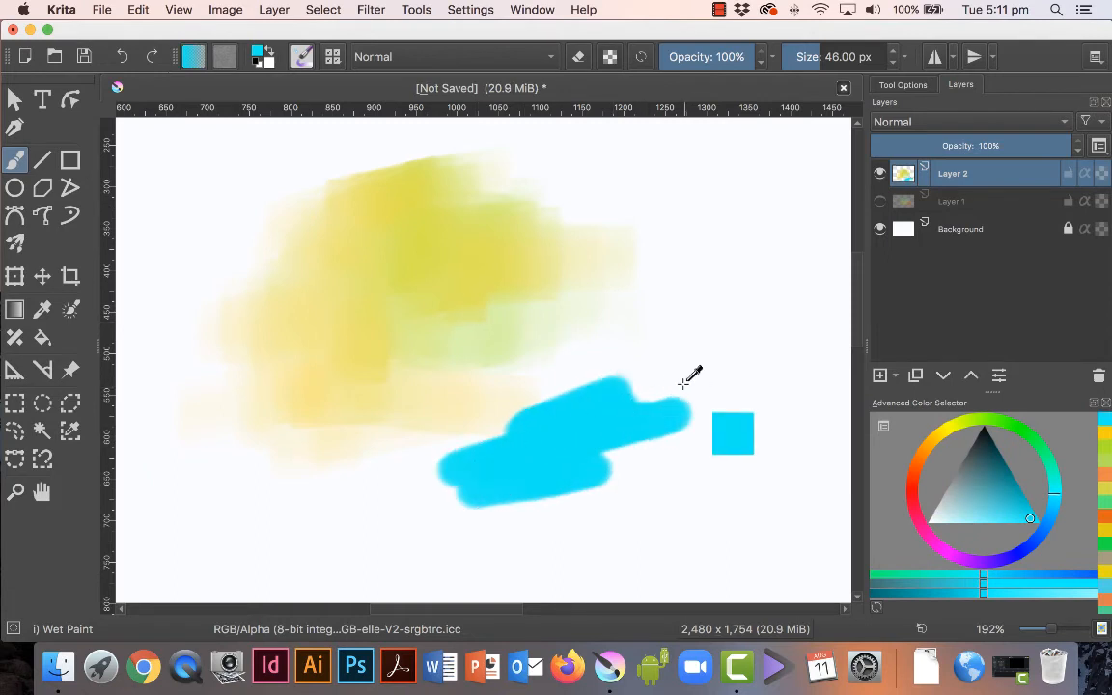
key("ctrl+z")
left_click_drag(735, 58, 713, 58)
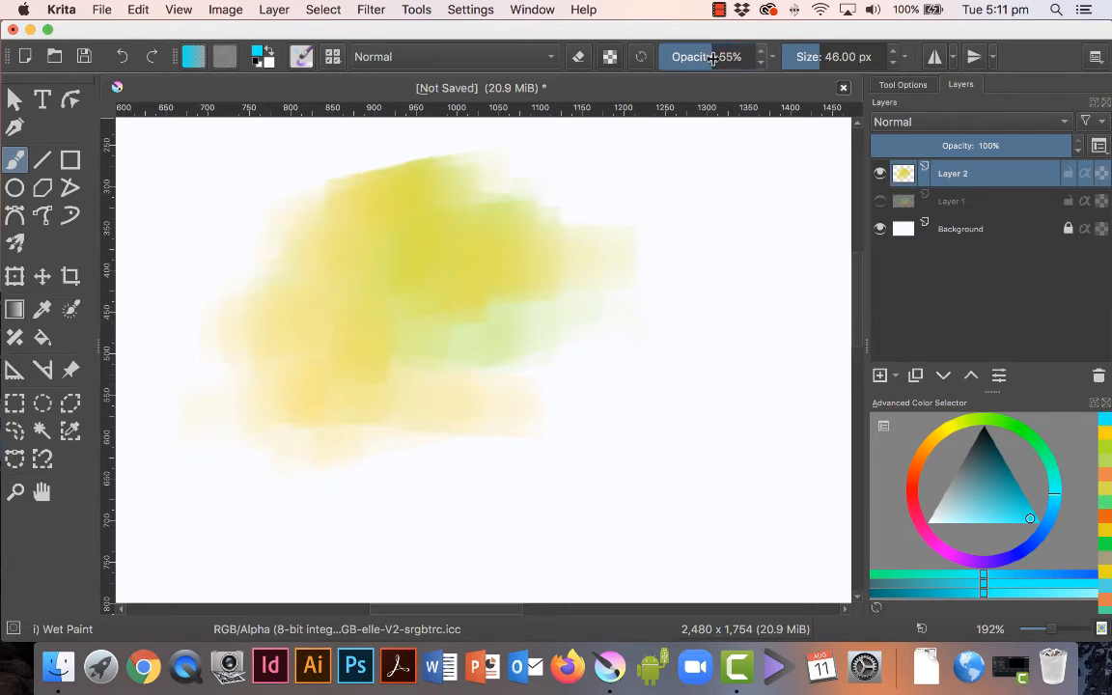
mouse_move(591, 394)
left_mouse_down()
mouse_move(691, 387)
mouse_move(639, 403)
mouse_move(660, 361)
mouse_move(569, 370)
mouse_move(643, 370)
mouse_move(600, 464)
mouse_move(487, 408)
mouse_move(578, 350)
mouse_move(772, 298)
left_mouse_up()
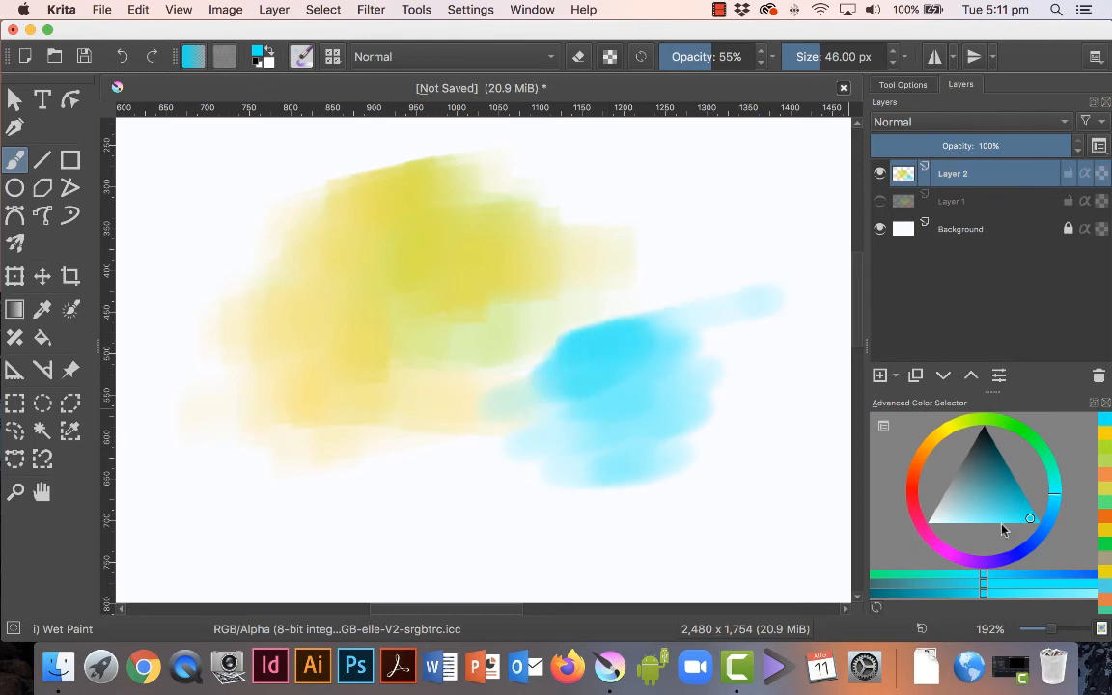
- Brush saturated magenta at 42% opacity over the left and upper edges of the cyan patch, overlapping the yellow-green area
left_click(955, 554)
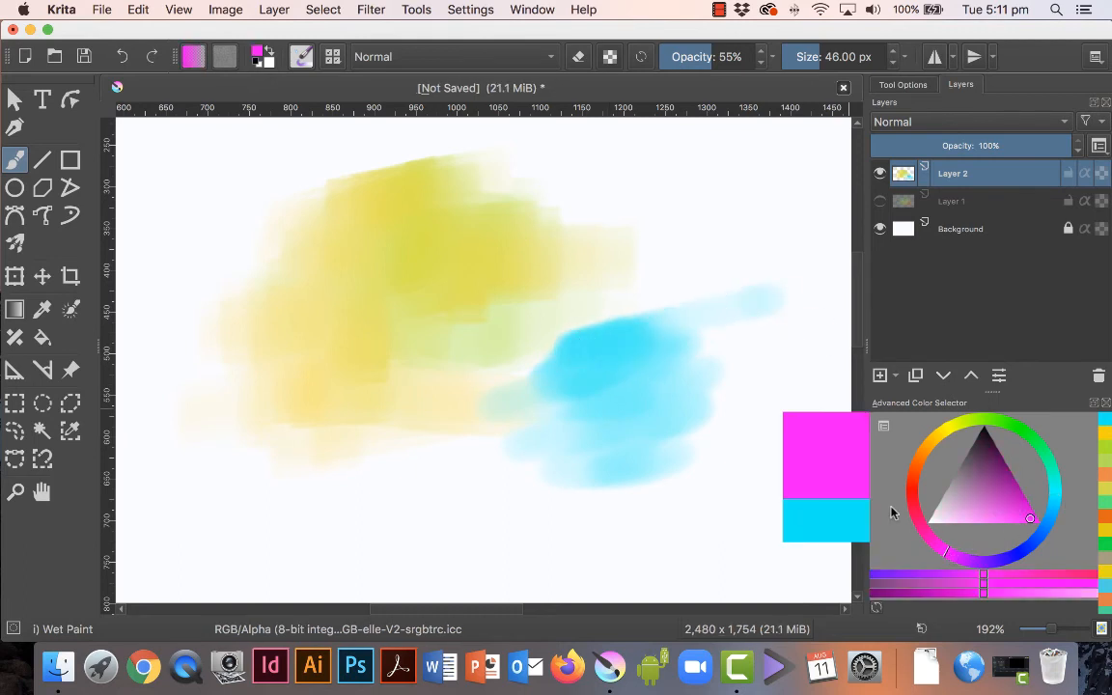
left_click(1016, 512)
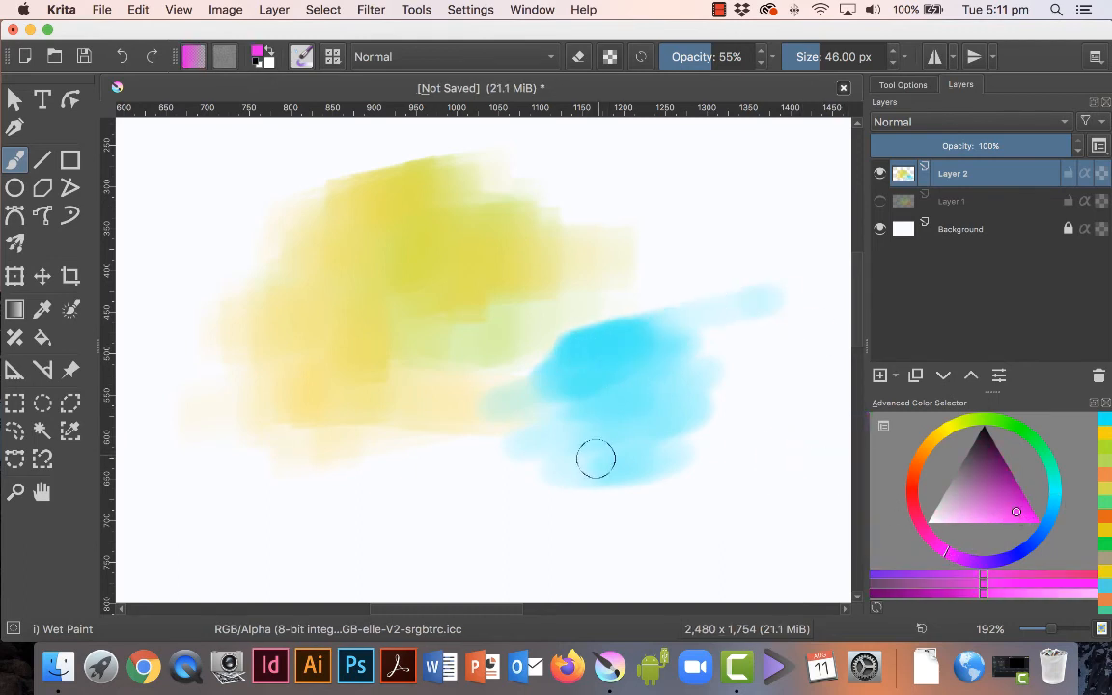
left_click(702, 56)
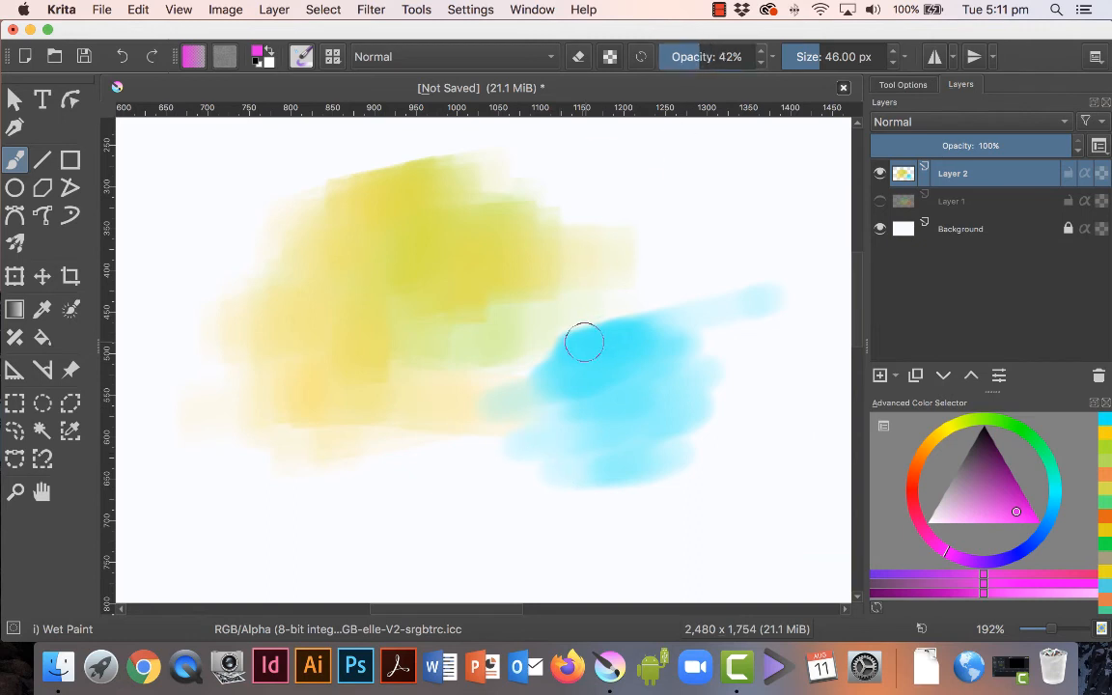
mouse_move(585, 343)
left_mouse_down()
mouse_move(523, 388)
mouse_move(595, 400)
mouse_move(506, 416)
mouse_move(591, 366)
mouse_move(576, 415)
mouse_move(533, 434)
mouse_move(475, 410)
mouse_move(587, 439)
mouse_move(539, 462)
left_mouse_up()
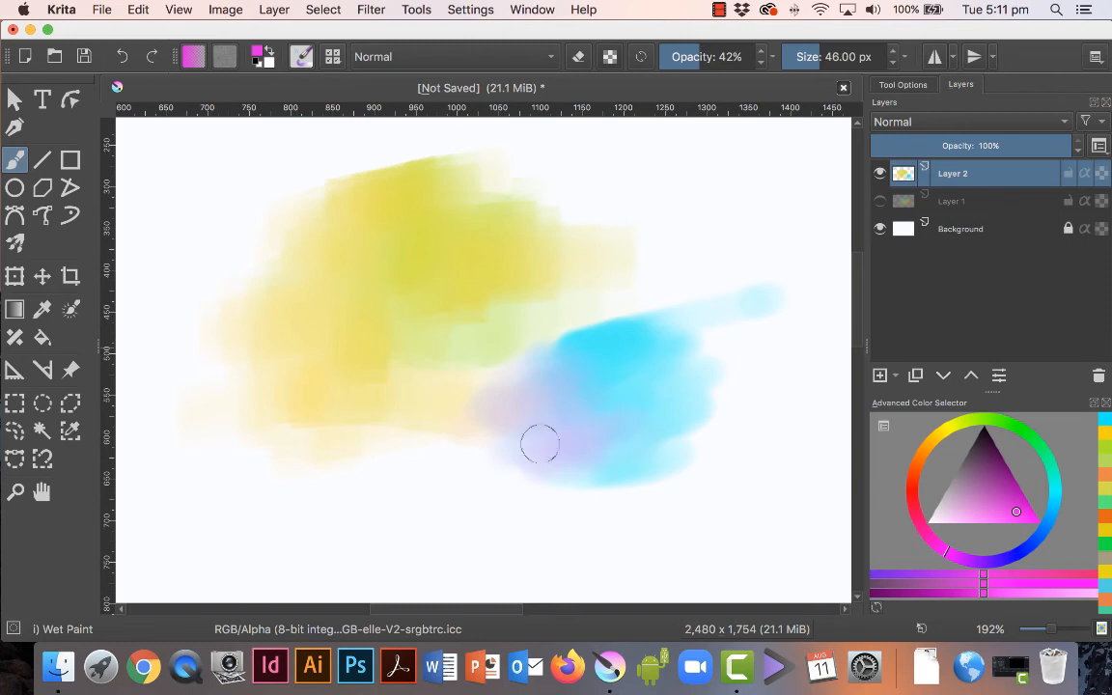
mouse_move(550, 374)
left_mouse_down()
mouse_move(544, 335)
mouse_move(631, 377)
mouse_move(567, 404)
mouse_move(634, 322)
mouse_move(577, 320)
mouse_move(614, 337)
mouse_move(563, 315)
mouse_move(454, 337)
mouse_move(645, 301)
mouse_move(472, 361)
mouse_move(470, 374)
mouse_move(613, 282)
mouse_move(597, 285)
mouse_move(639, 330)
left_mouse_up()
mouse_move(571, 343)
left_mouse_down()
mouse_move(617, 294)
mouse_move(514, 364)
mouse_move(610, 341)
mouse_move(616, 292)
left_mouse_up()
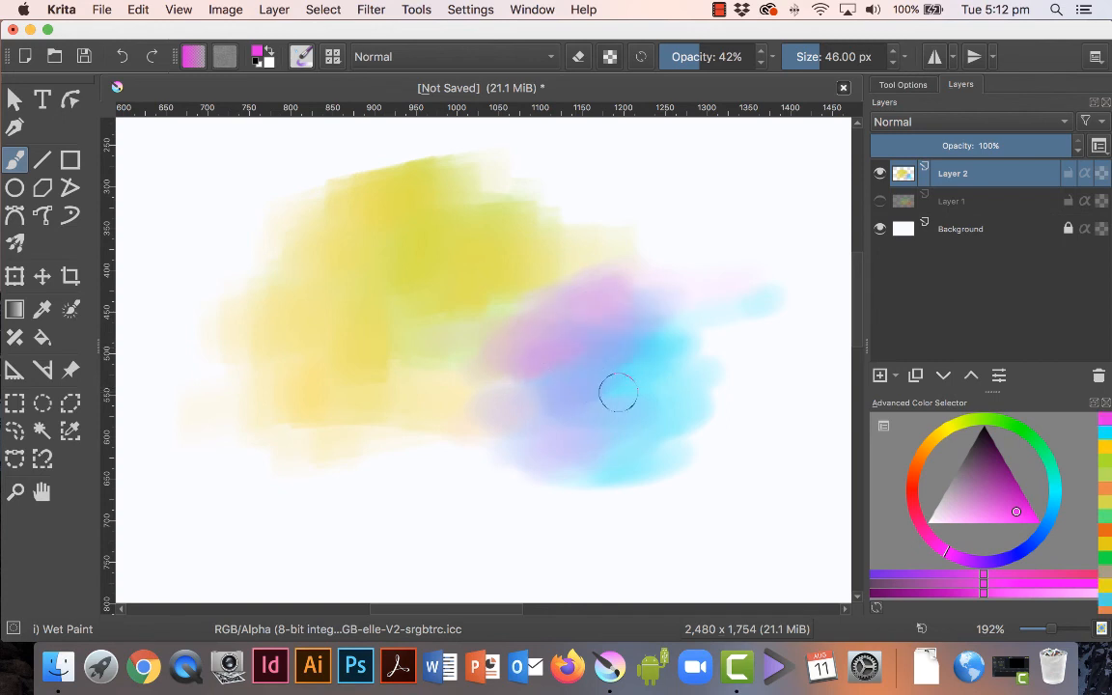
- Sample the light cyan and then the pale purple from the painting, brushing each over the transition between the cyan and magenta areas
left_click(687, 408, "ctrl")
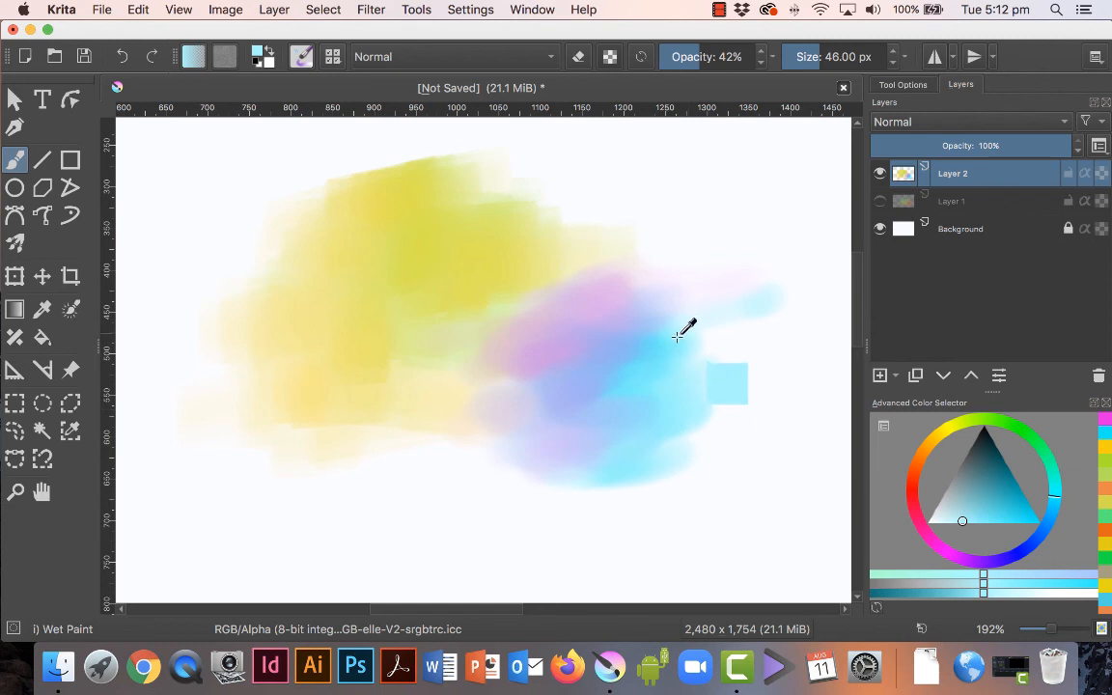
left_click(679, 368, "ctrl")
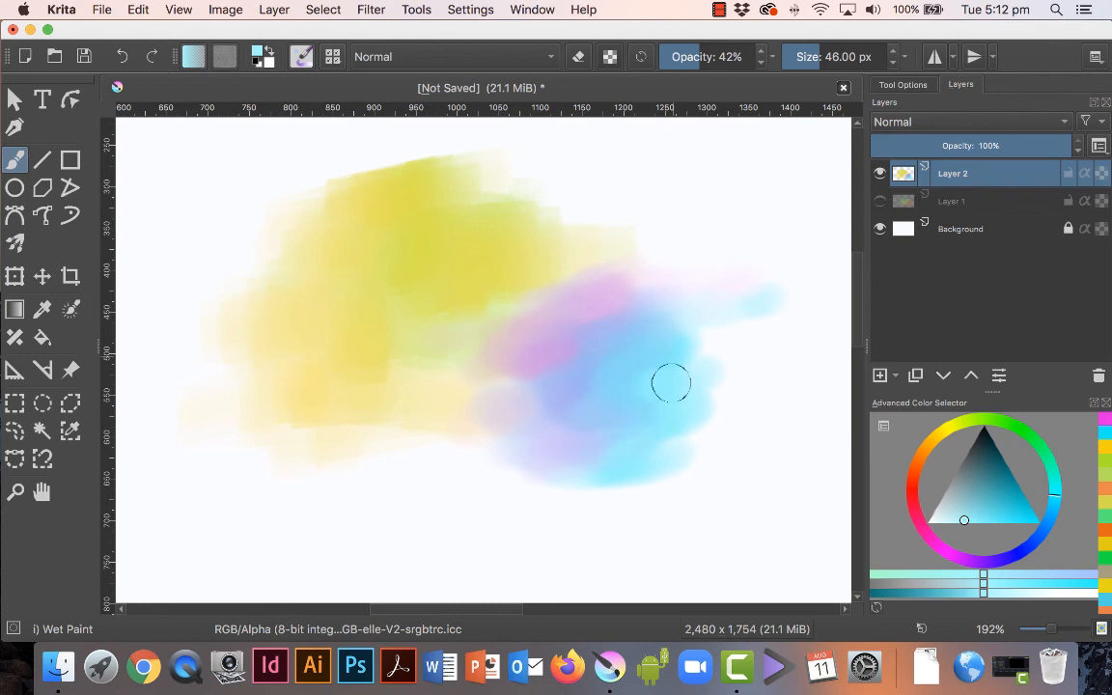
left_click(556, 363, "ctrl")
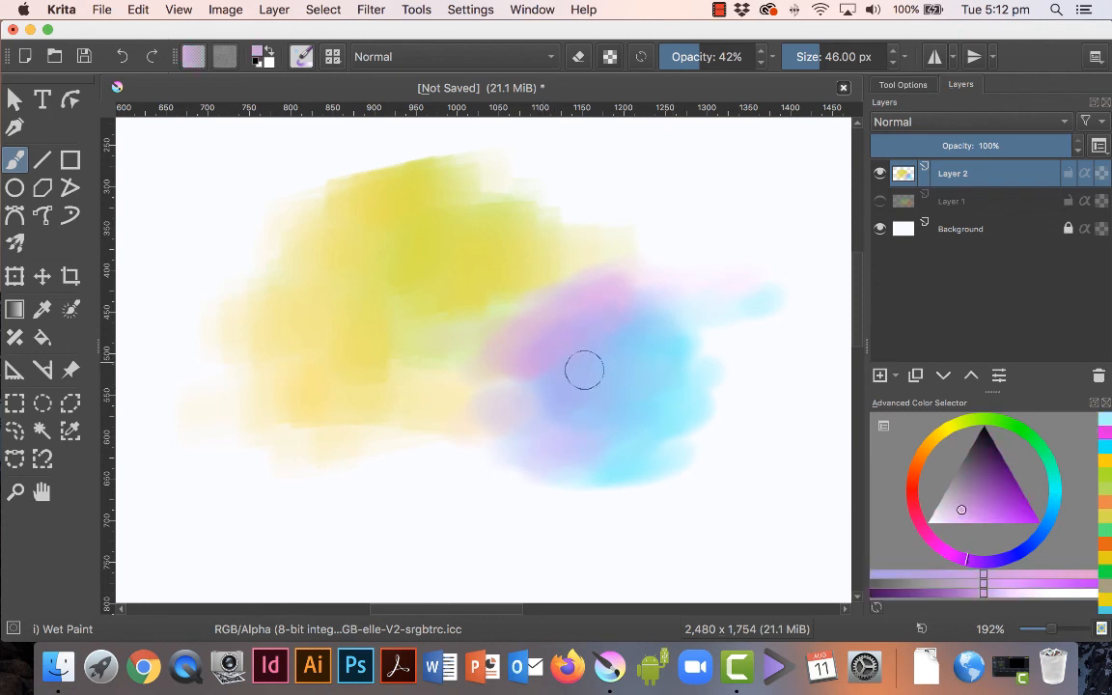
left_click(606, 366)
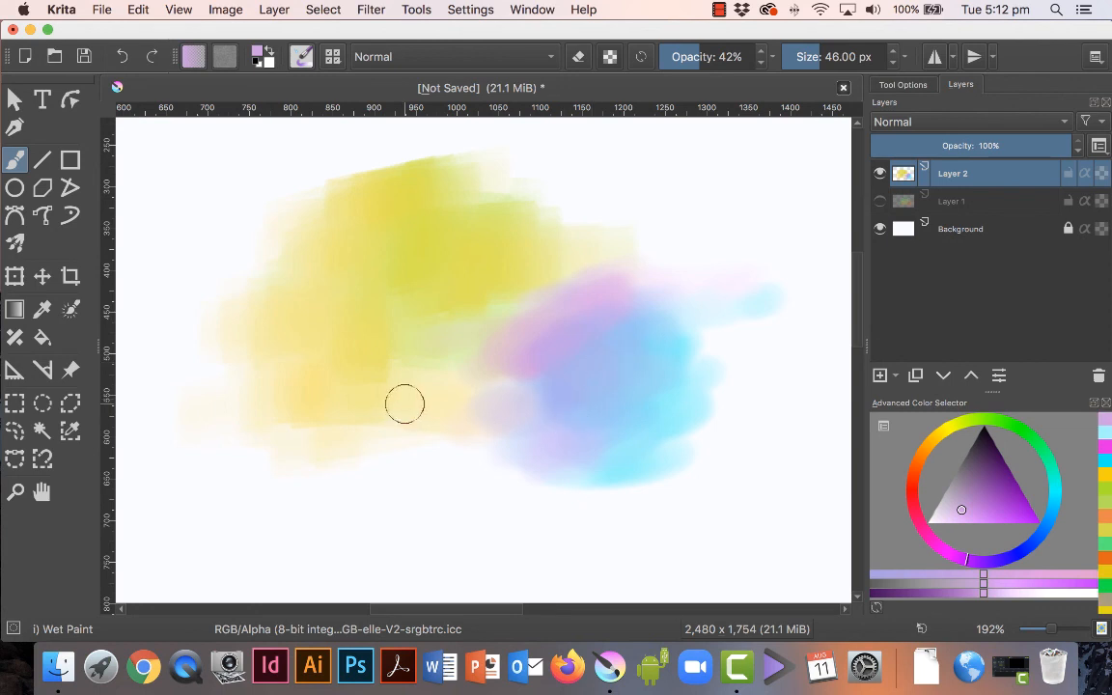